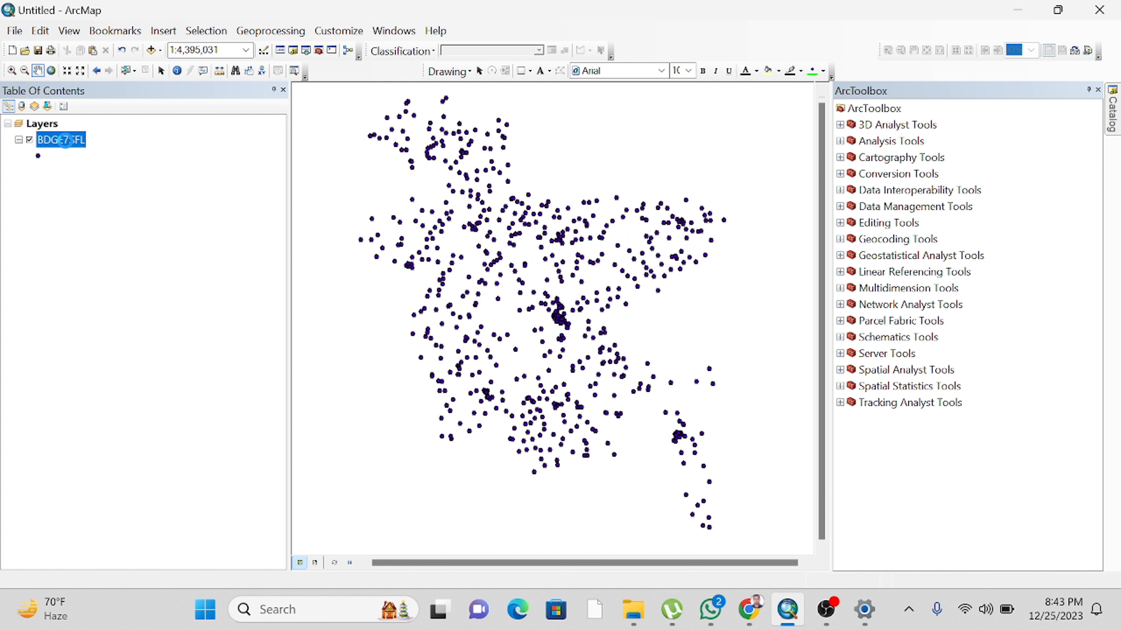
# Step: Open the BDGE7SFL attribute table and examine its region, urban/rural and coordinate fields across the records
pyautogui.rightClick(64, 140)
pyautogui.click(106, 168)
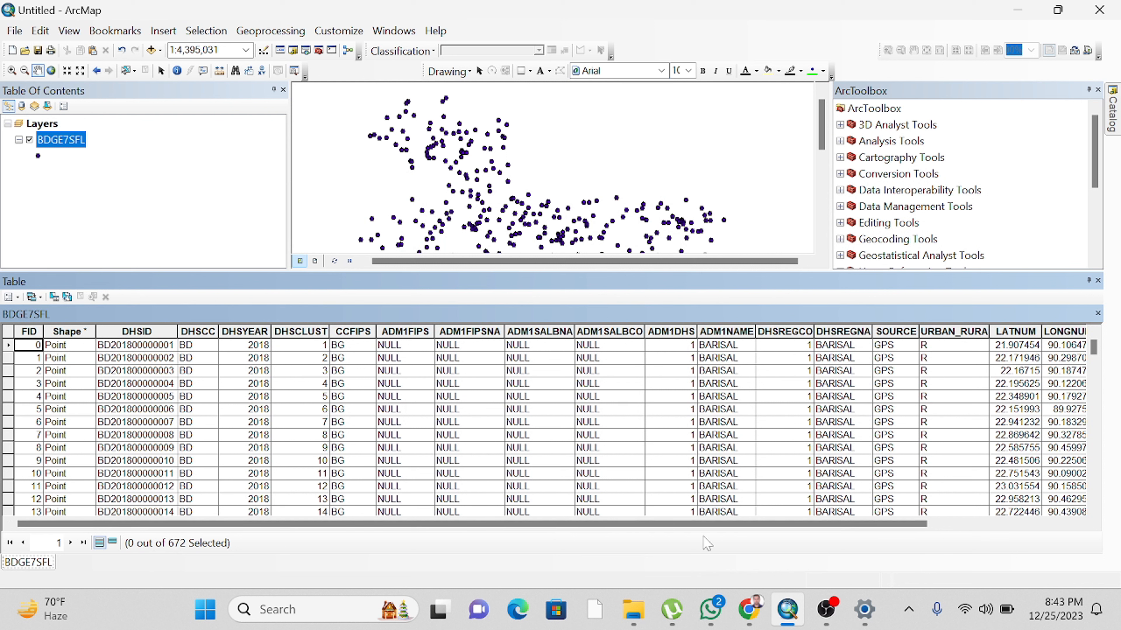
pyautogui.moveTo(717, 525); pyautogui.dragTo(861, 525)
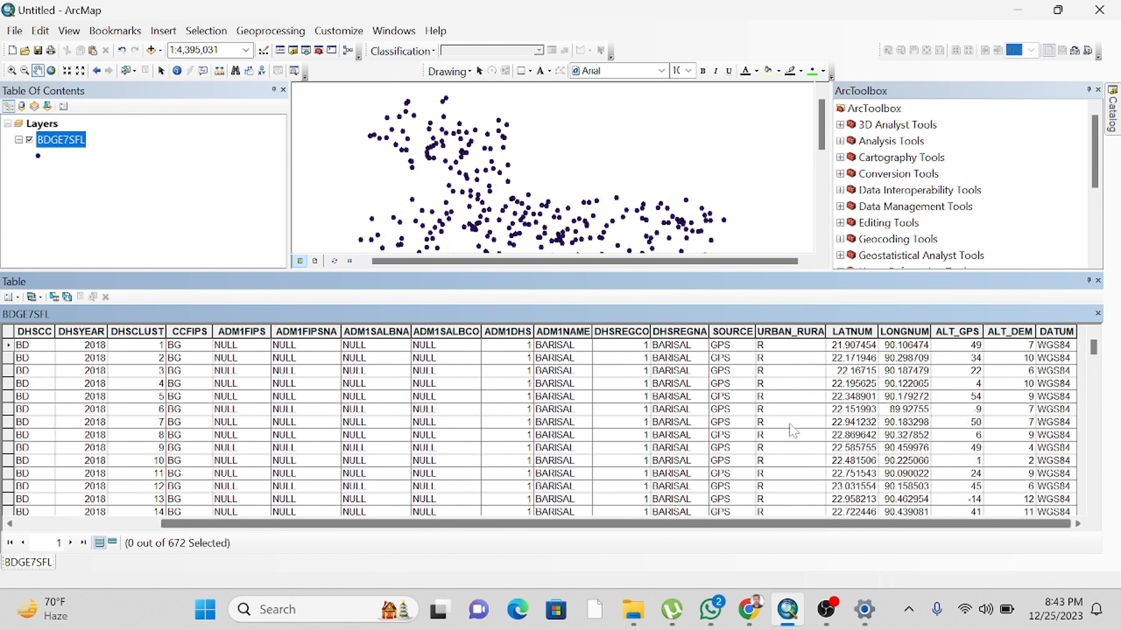
pyautogui.scroll(-13, 777, 415)
pyautogui.scroll(-20, 775, 412)
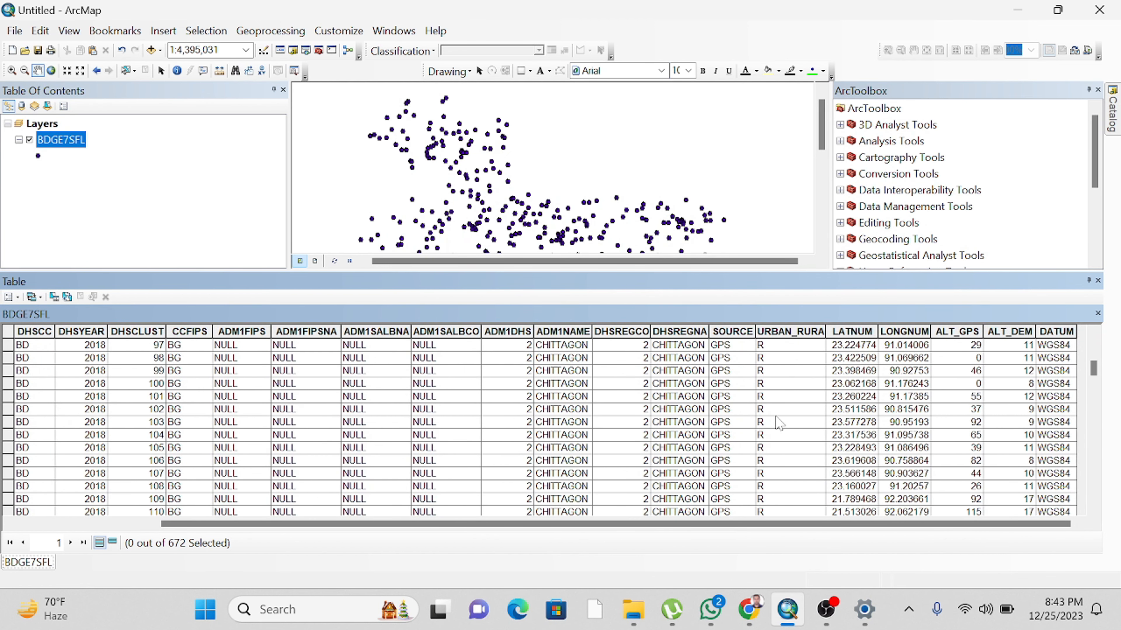
pyautogui.scroll(-9, 781, 425)
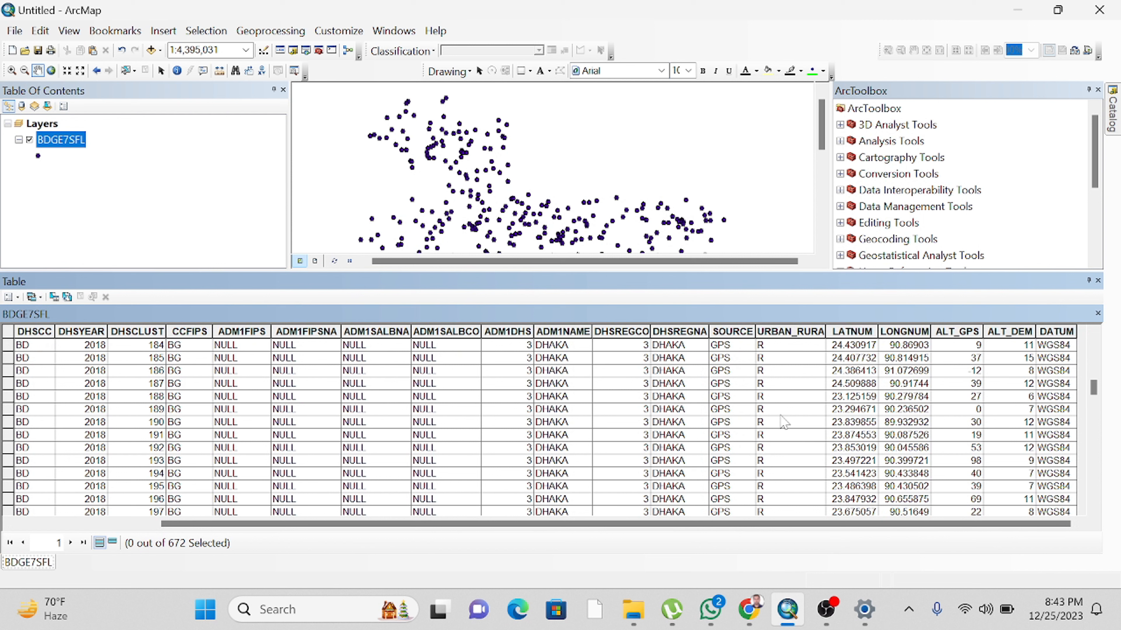
pyautogui.scroll(-20, 775, 419)
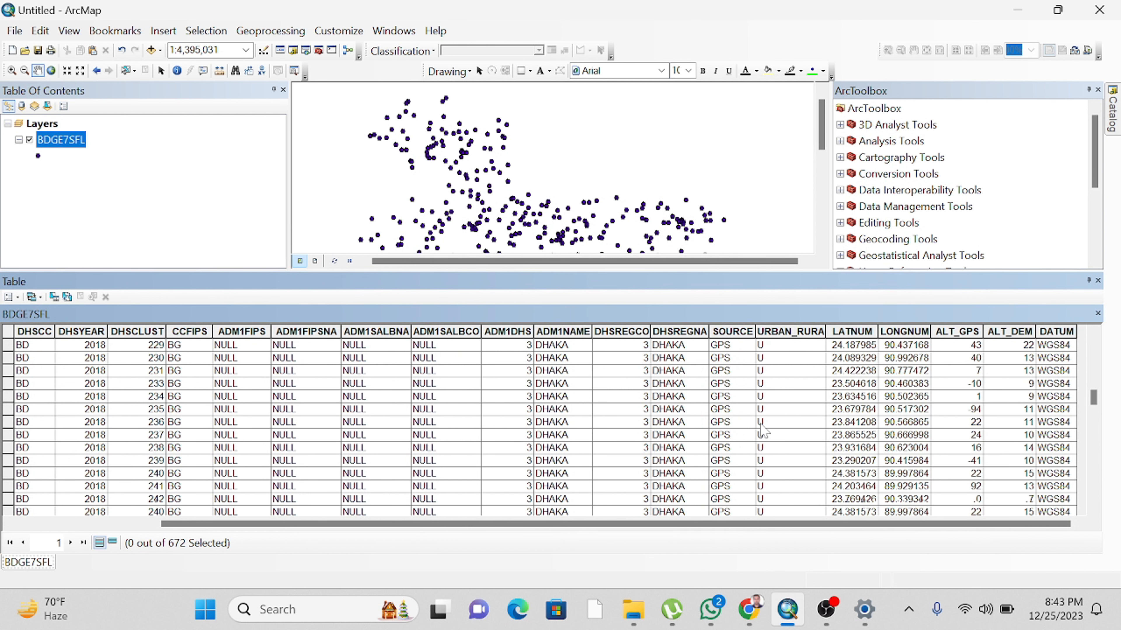
pyautogui.moveTo(1093, 404); pyautogui.dragTo(1108, 347)
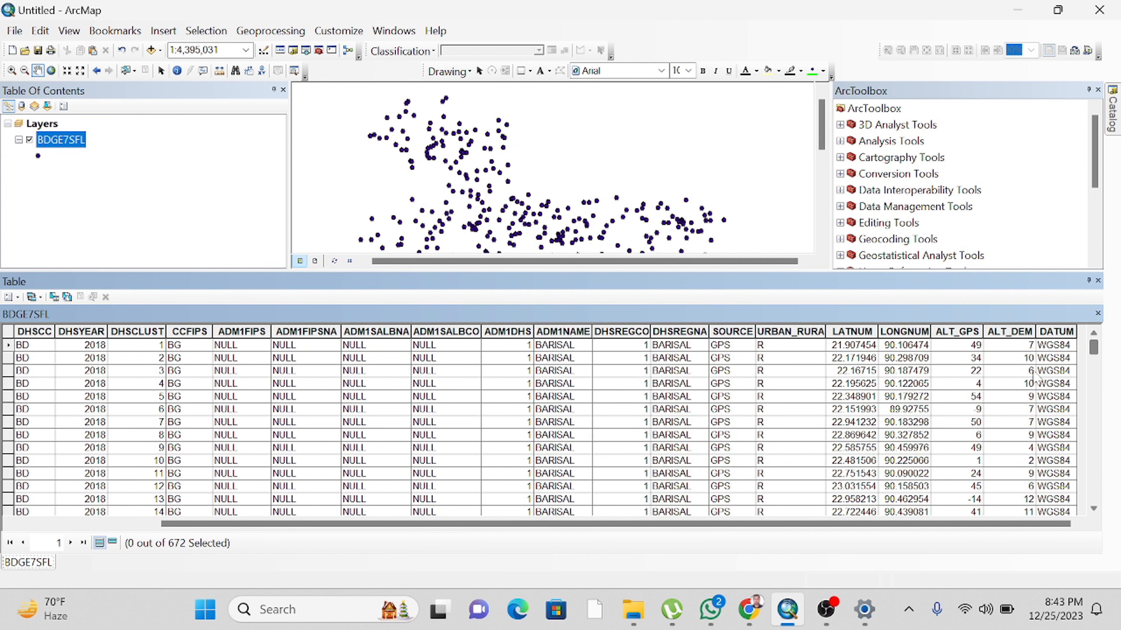
pyautogui.moveTo(811, 270); pyautogui.dragTo(777, 341)
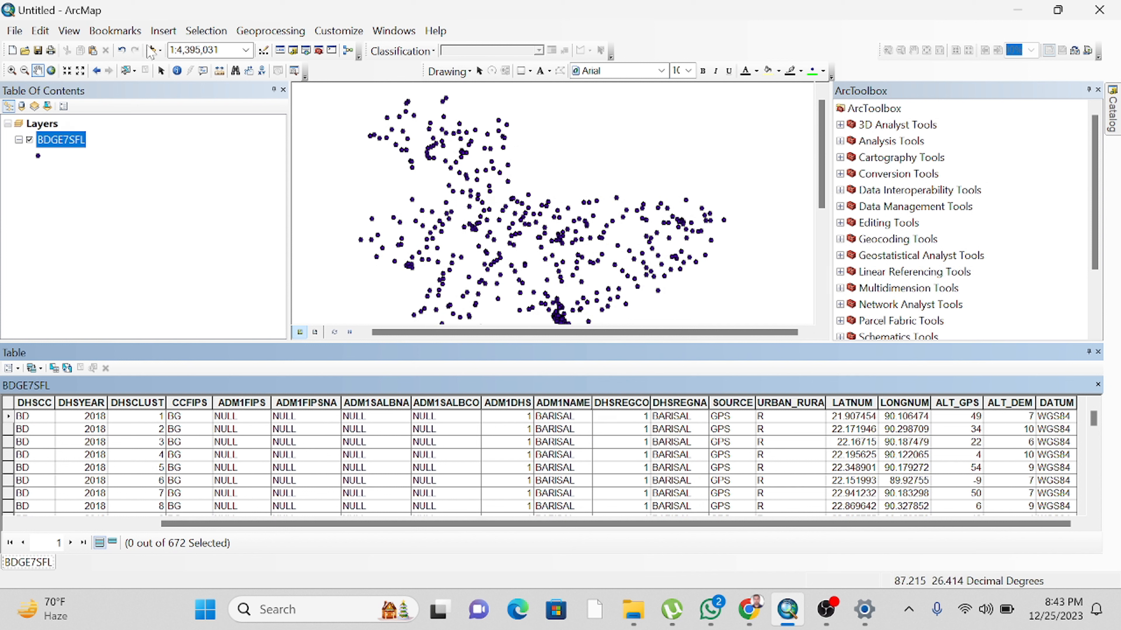
# Step: Add the Bd_district.shp shapefile from the Bd_district folder to the map
pyautogui.click(152, 51)
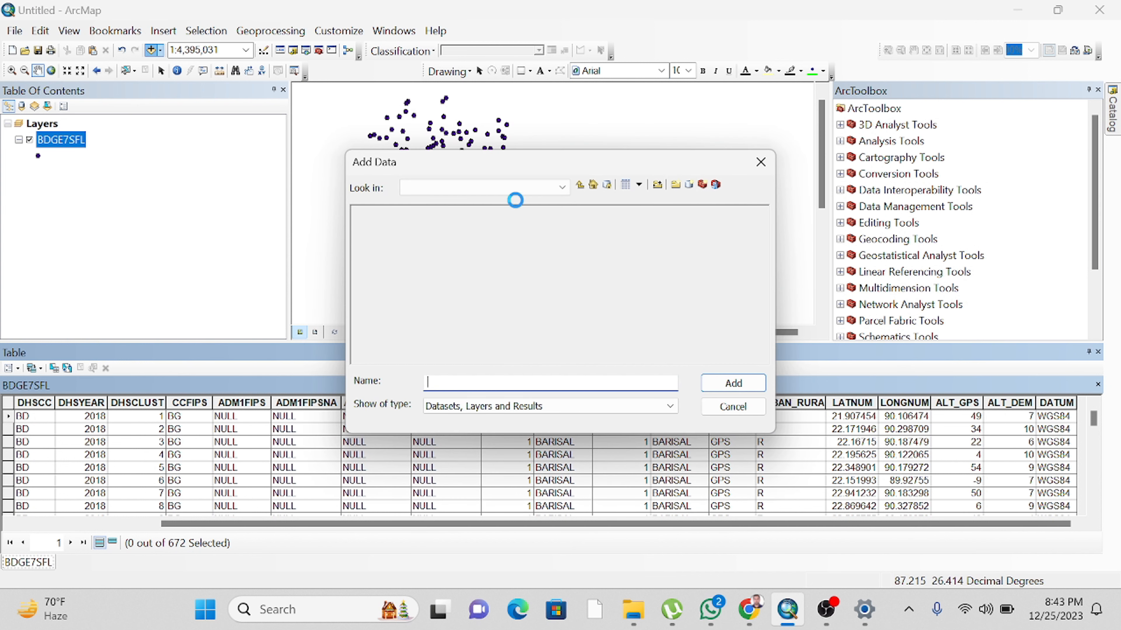
pyautogui.click(579, 185)
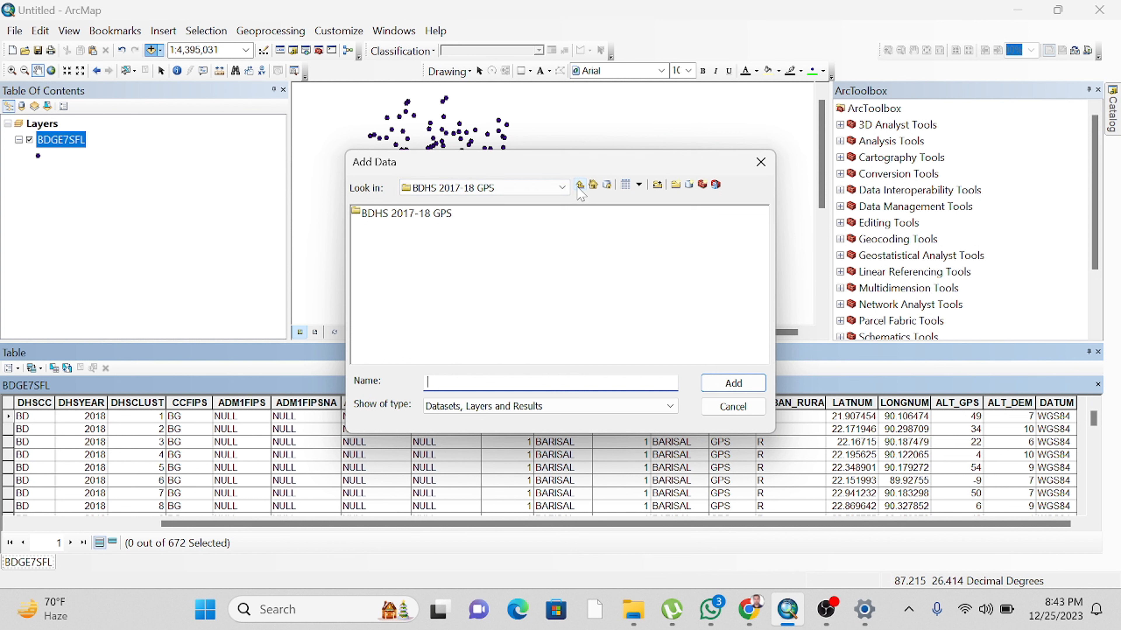
pyautogui.click(578, 186)
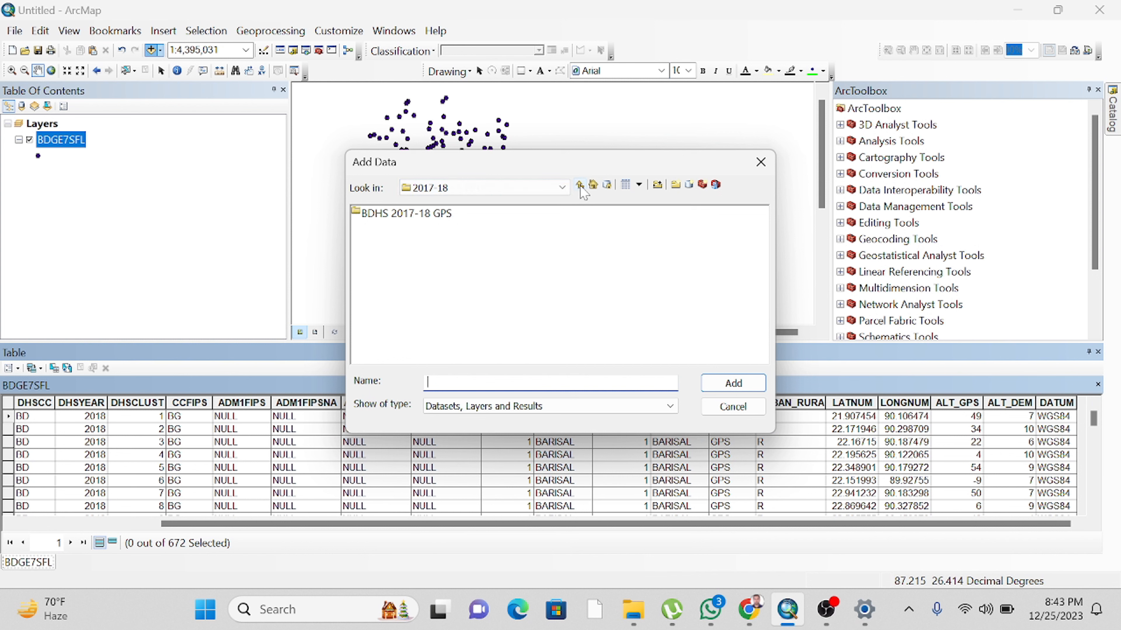
pyautogui.click(579, 185)
pyautogui.click(580, 186)
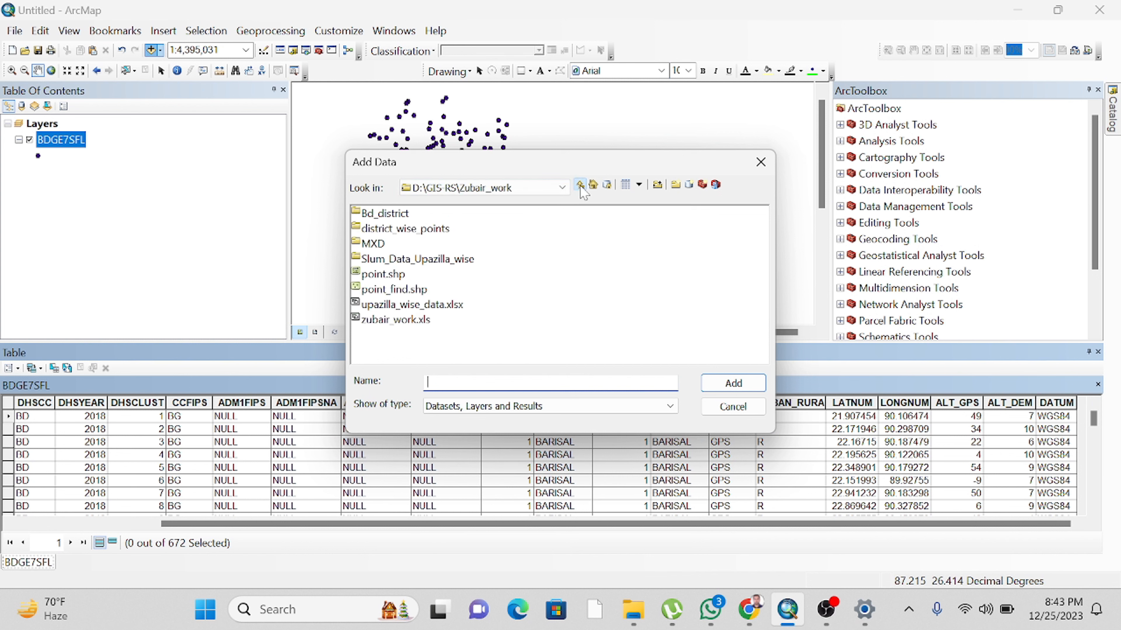
pyautogui.doubleClick(397, 214)
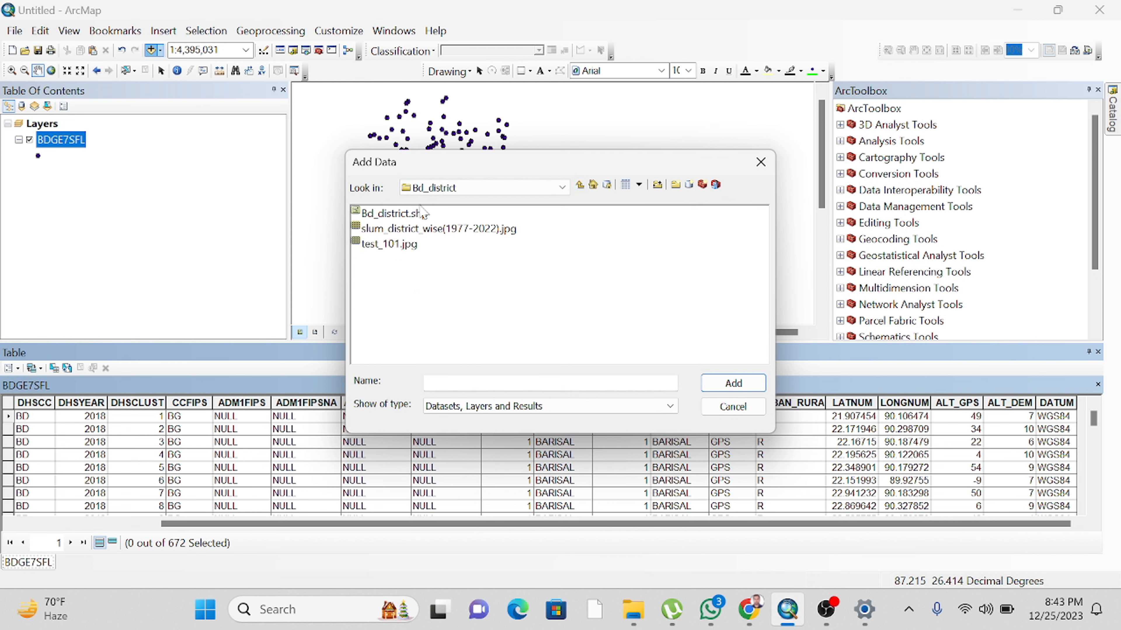
pyautogui.click(388, 215)
pyautogui.click(732, 383)
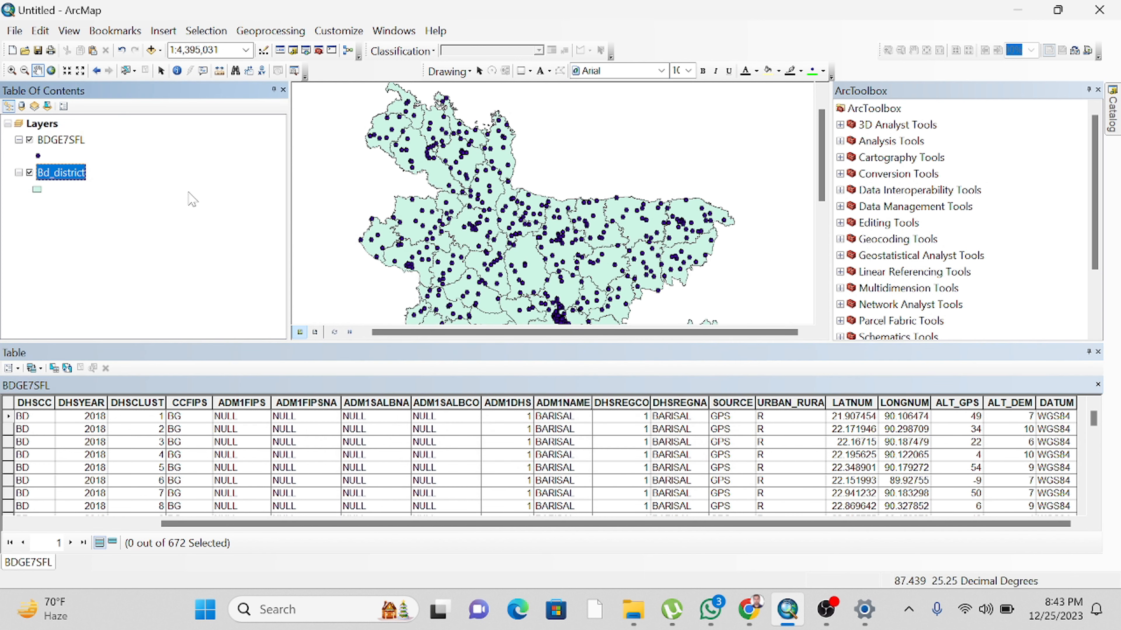
# Step: Open the attribute table of the Bd_district layer to review its district fields
pyautogui.rightClick(73, 176)
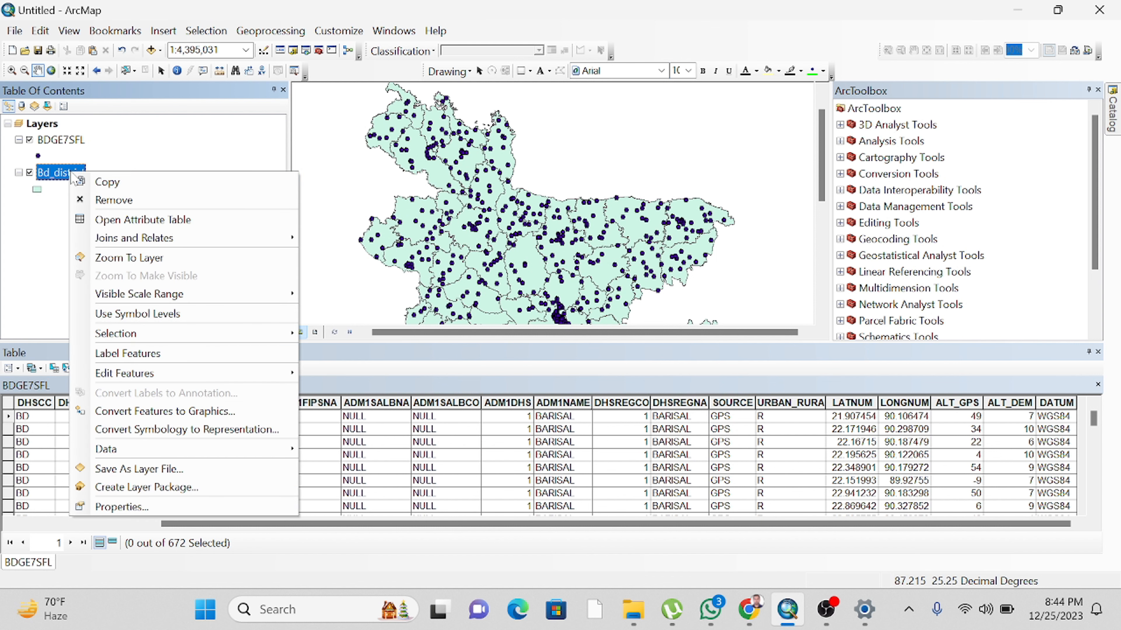
pyautogui.click(142, 220)
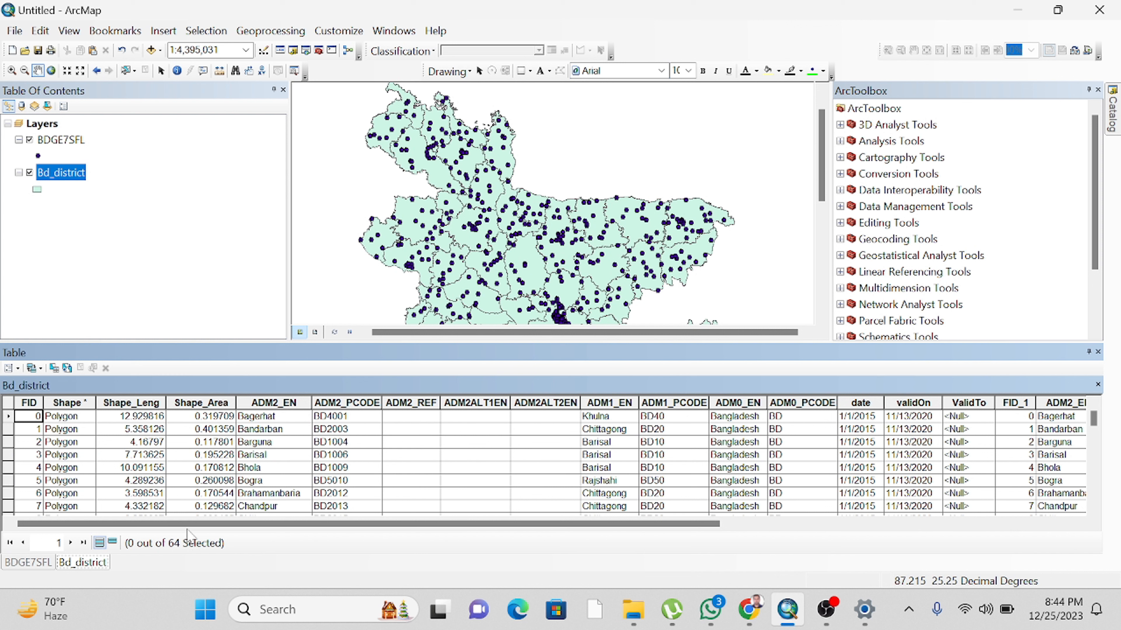
pyautogui.scroll(2, 531, 234)
pyautogui.scroll(-3, 530, 234)
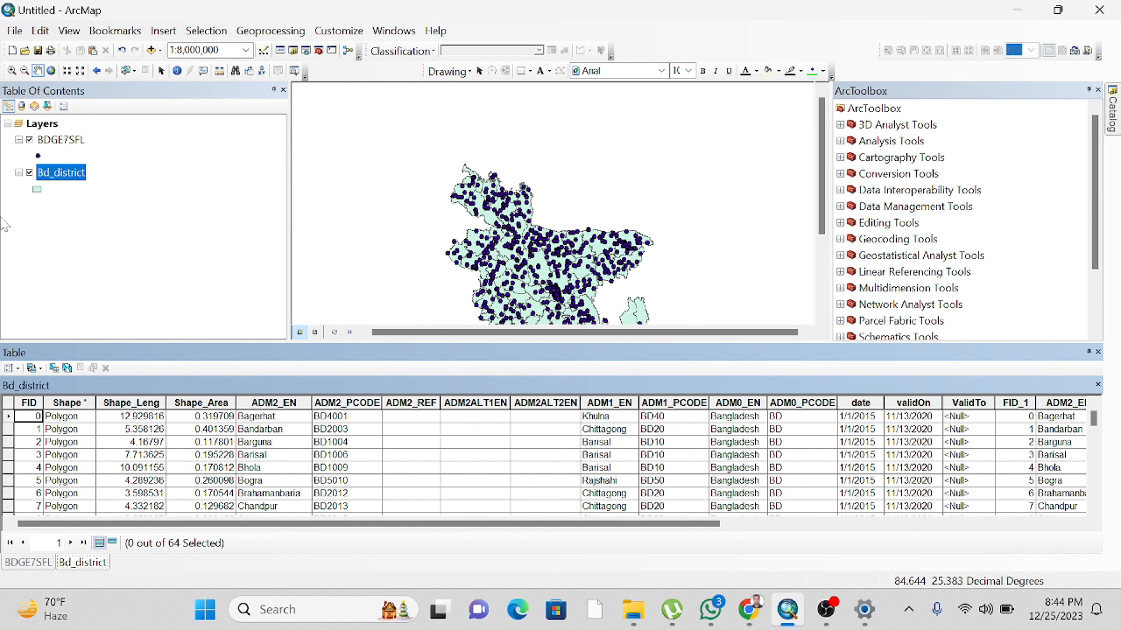
# Step: Show the Bd_district polygons alone, the BDGE7SFL points alone, and both layers together to compare them
pyautogui.click(30, 139)
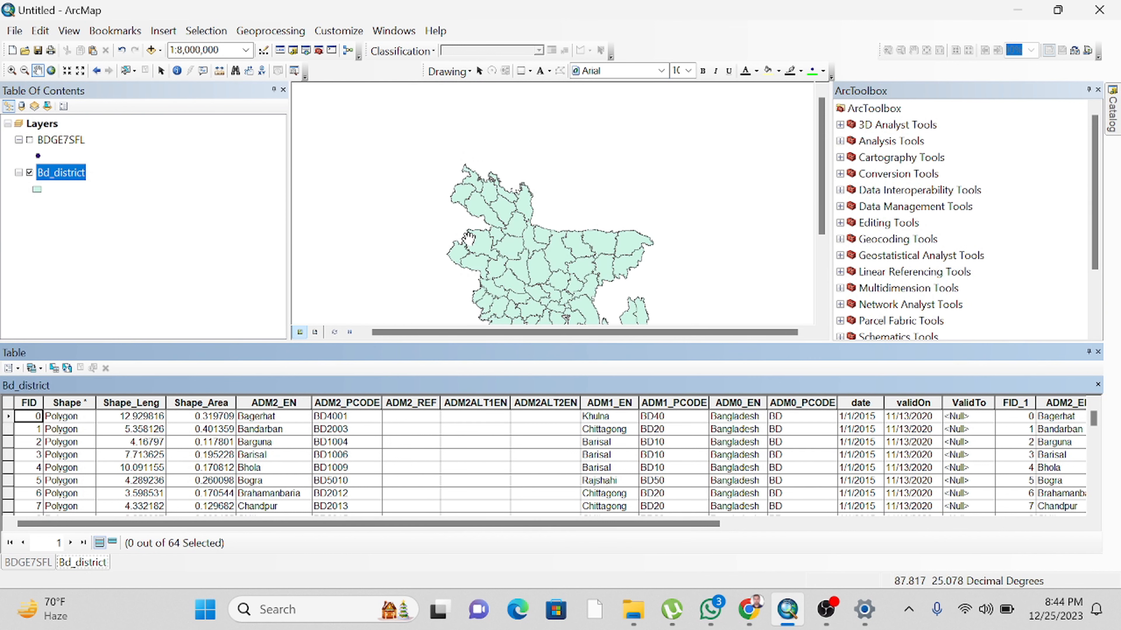
pyautogui.moveTo(536, 242); pyautogui.dragTo(520, 201)
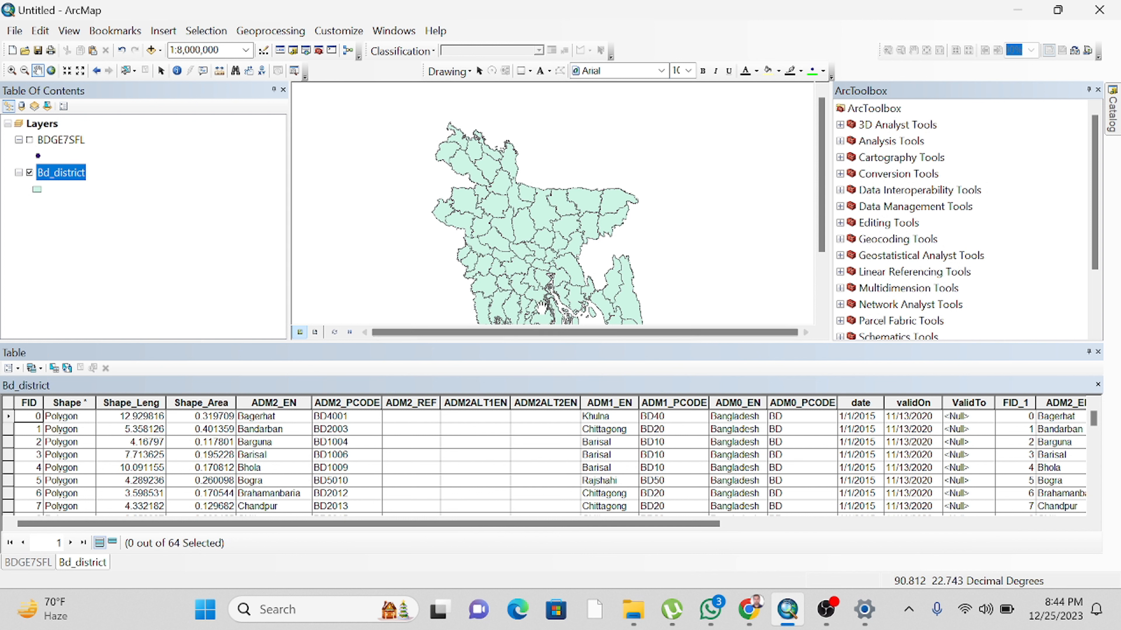
pyautogui.moveTo(551, 289); pyautogui.dragTo(507, 260)
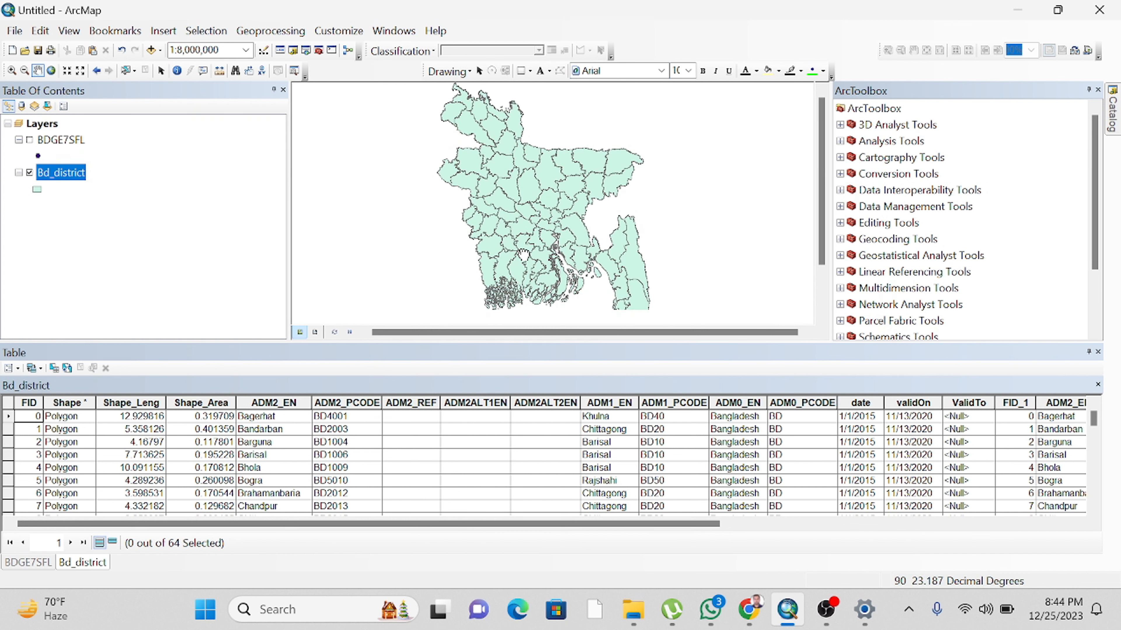
pyautogui.click(30, 172)
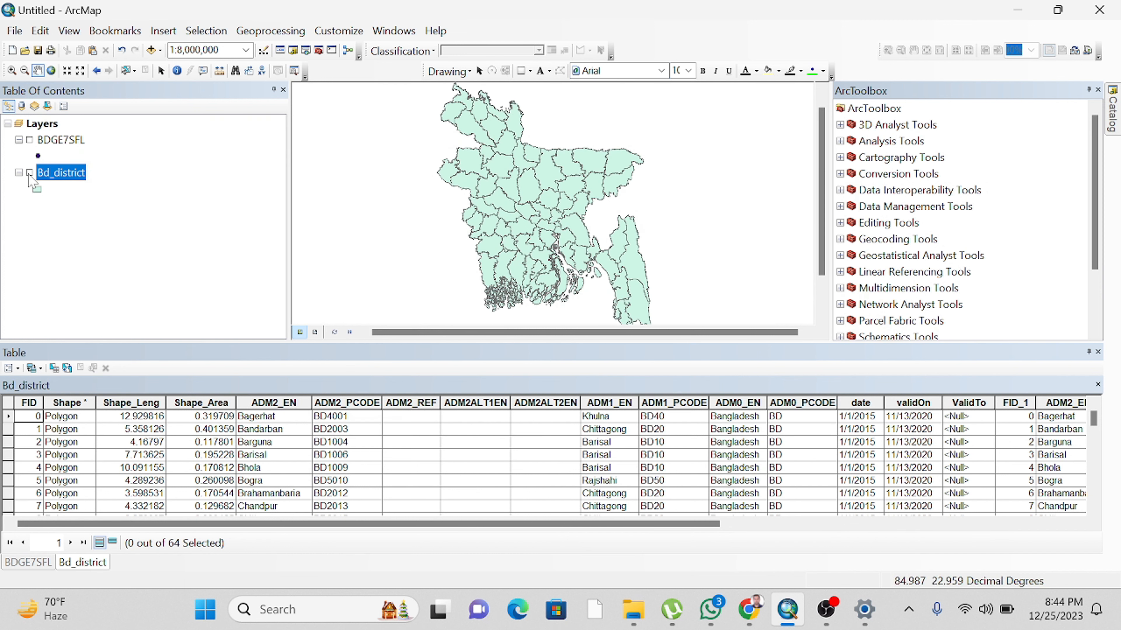
pyautogui.click(30, 140)
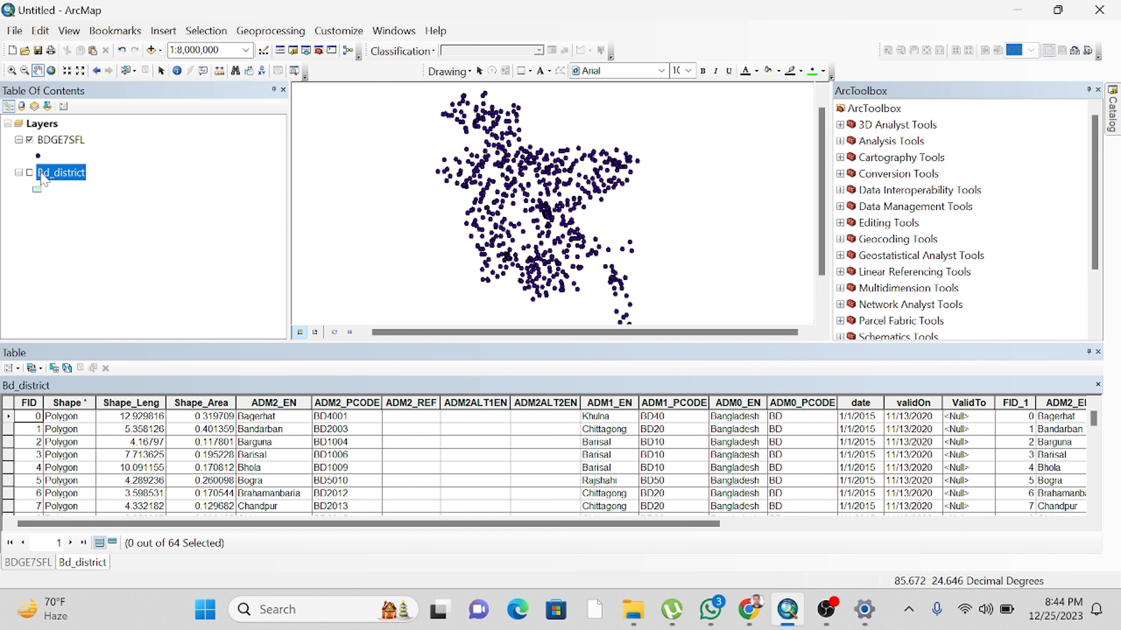
pyautogui.click(29, 173)
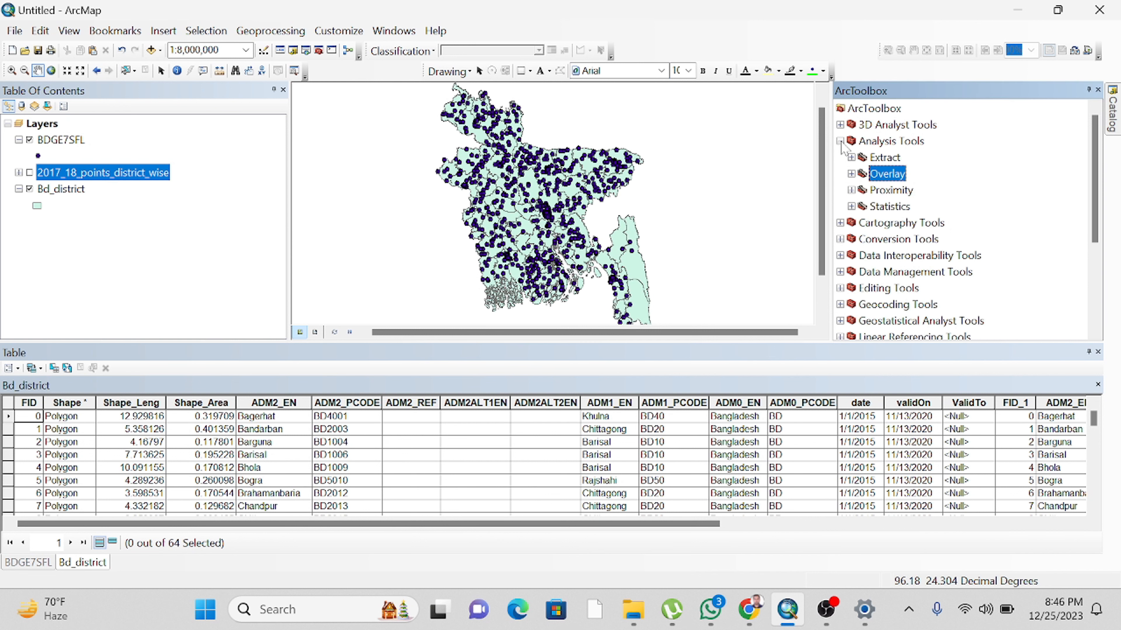
# Step: Set up a Spatial Join with BDGE7SFL as target features, Bd_district as join features and the JOIN_ONE_TO_MANY operation
pyautogui.click(840, 141)
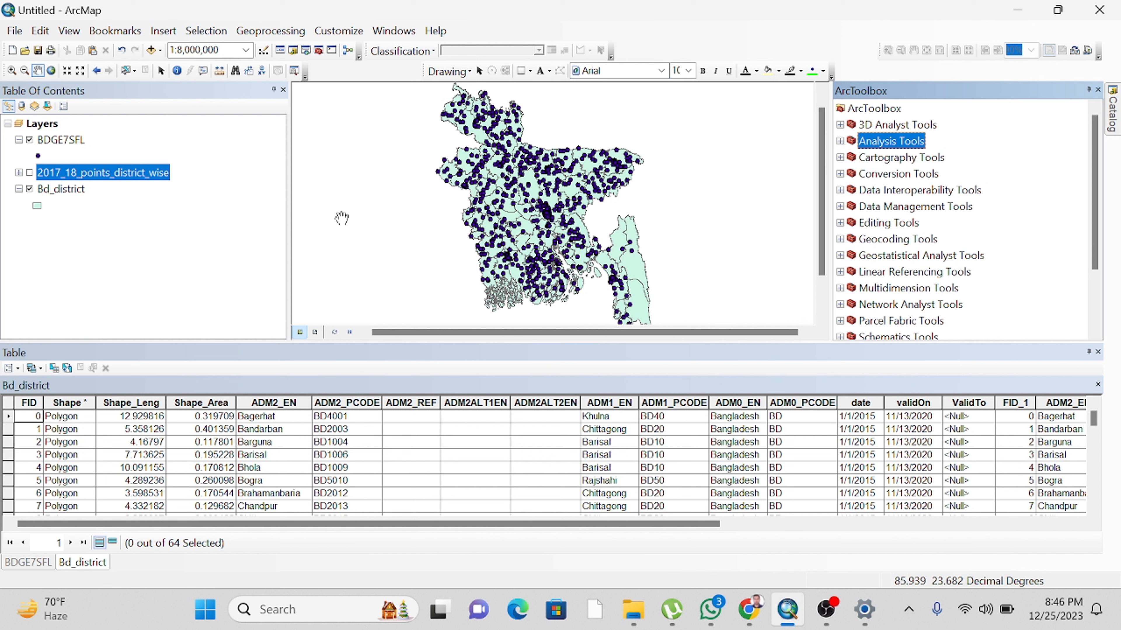
pyautogui.click(840, 141)
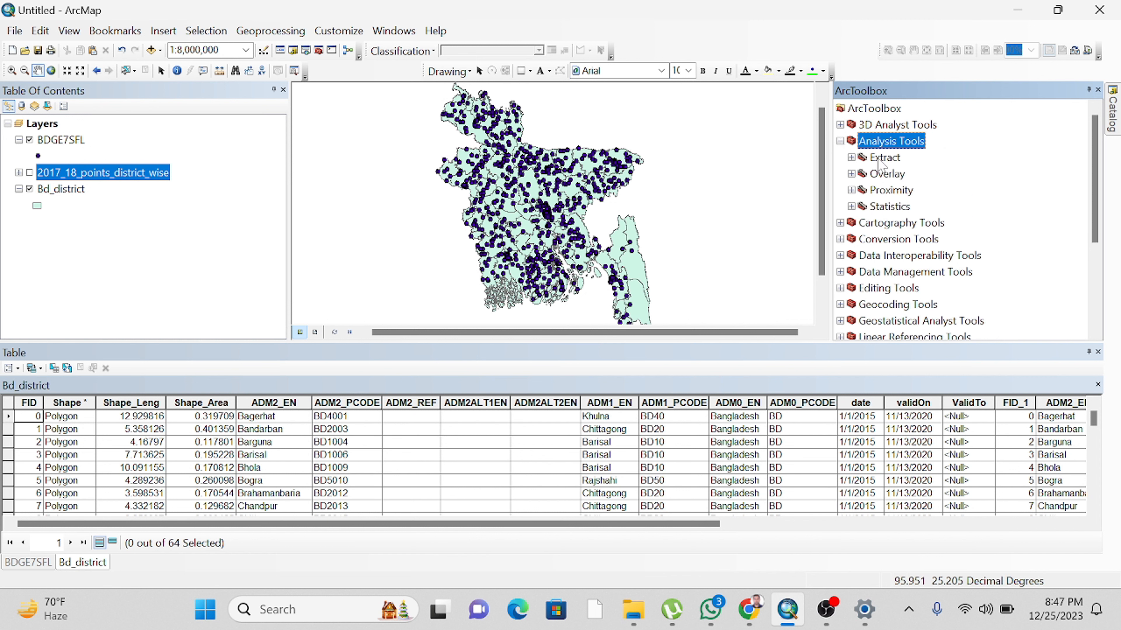
pyautogui.click(851, 174)
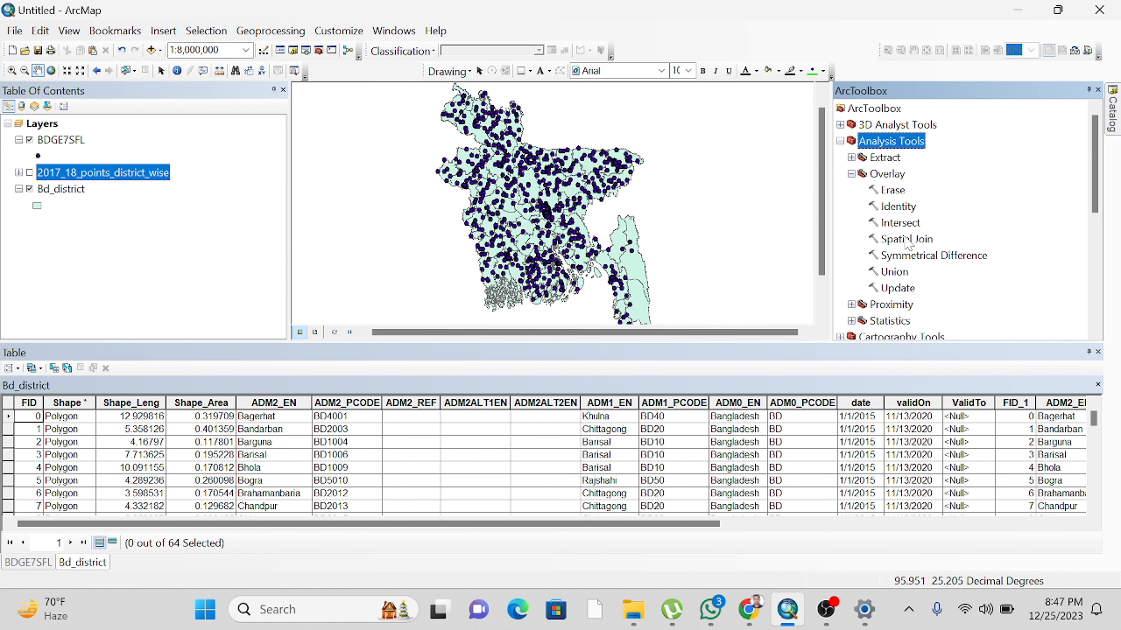
pyautogui.doubleClick(906, 240)
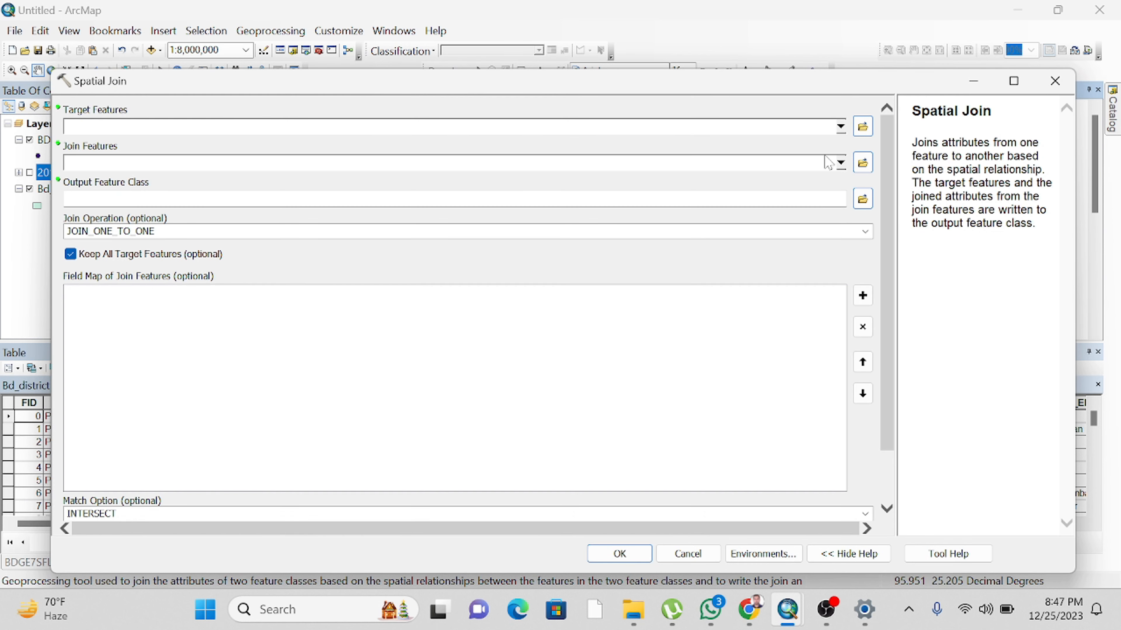
pyautogui.click(841, 129)
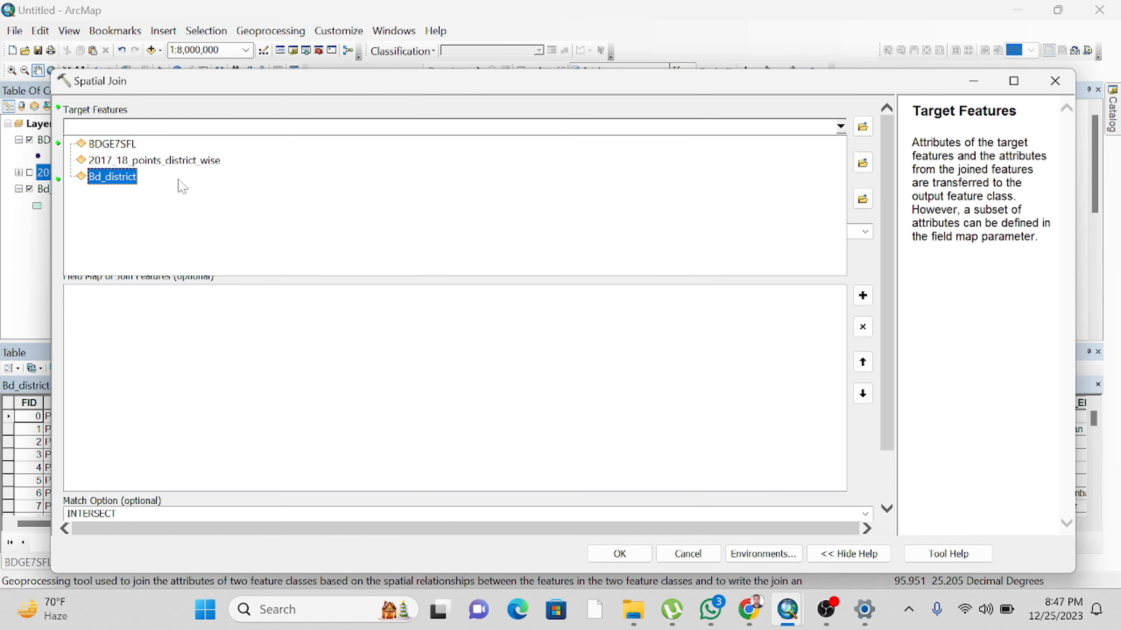
pyautogui.click(115, 145)
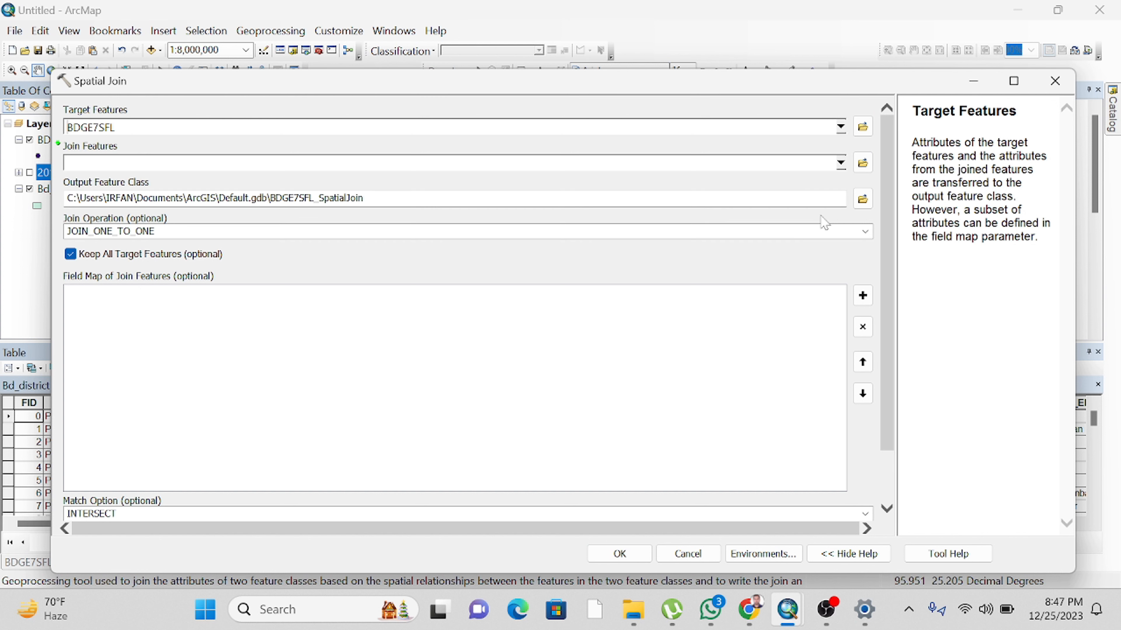
pyautogui.click(840, 164)
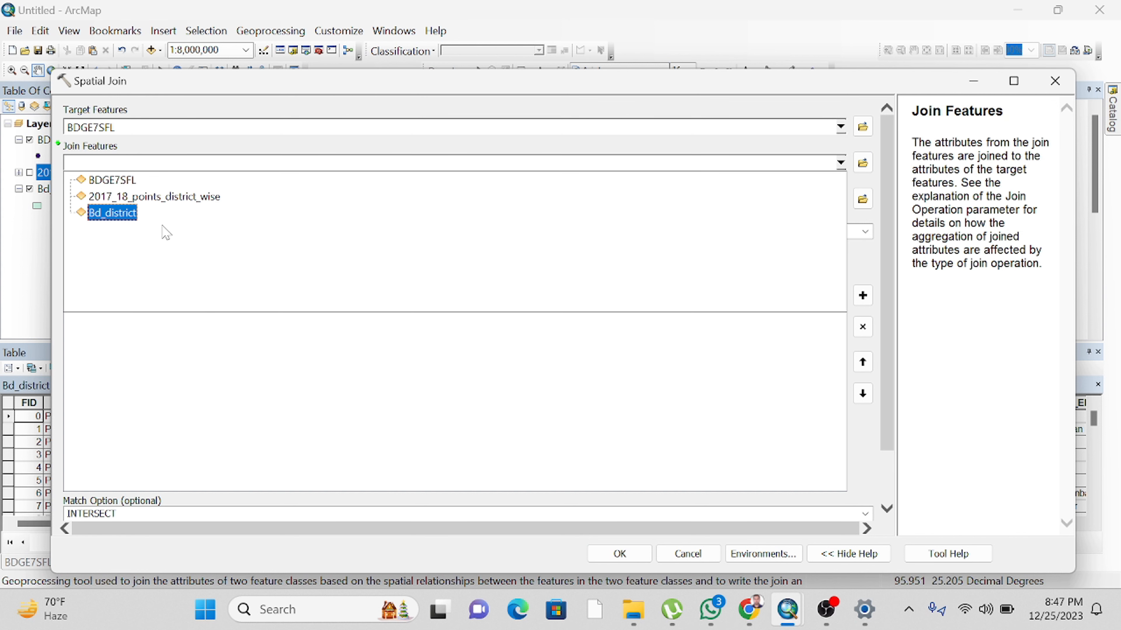
pyautogui.click(132, 215)
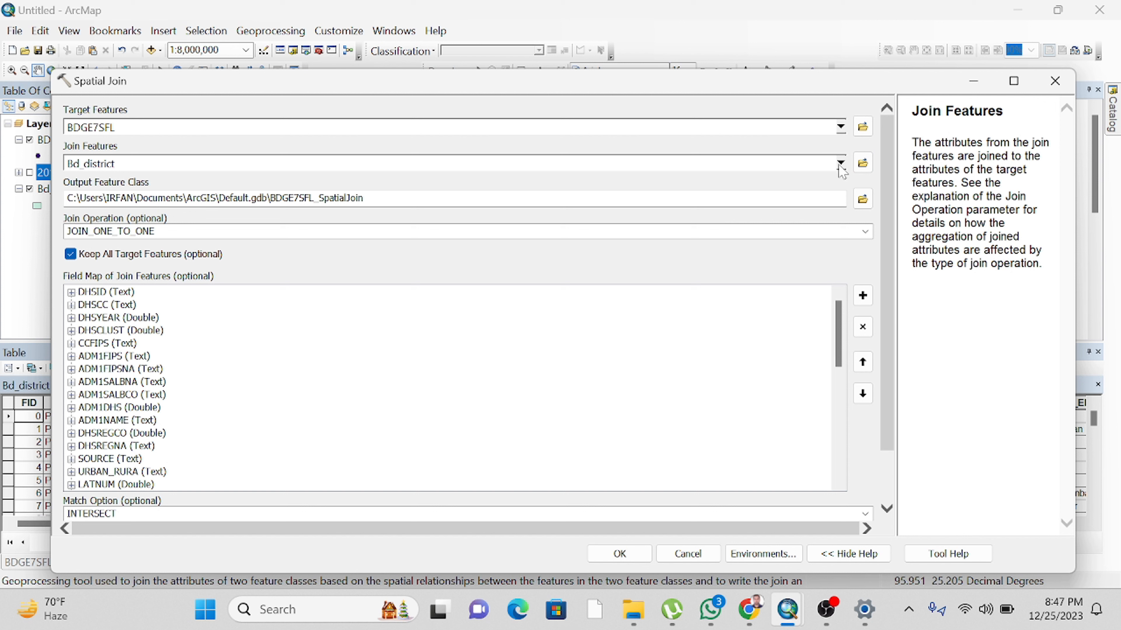
pyautogui.click(864, 232)
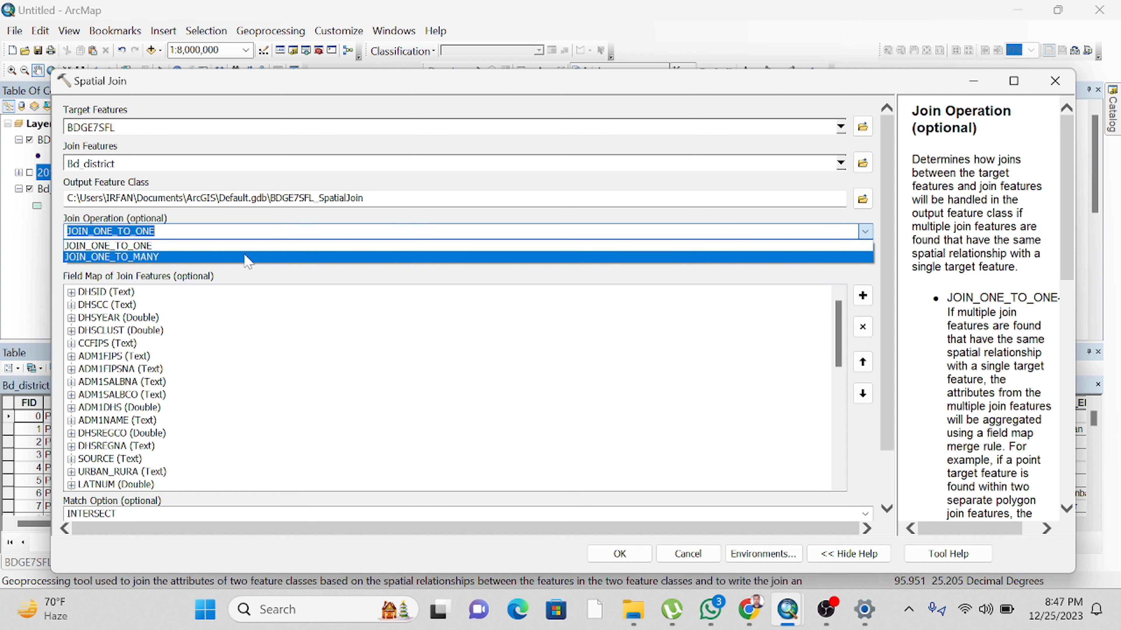
pyautogui.click(201, 257)
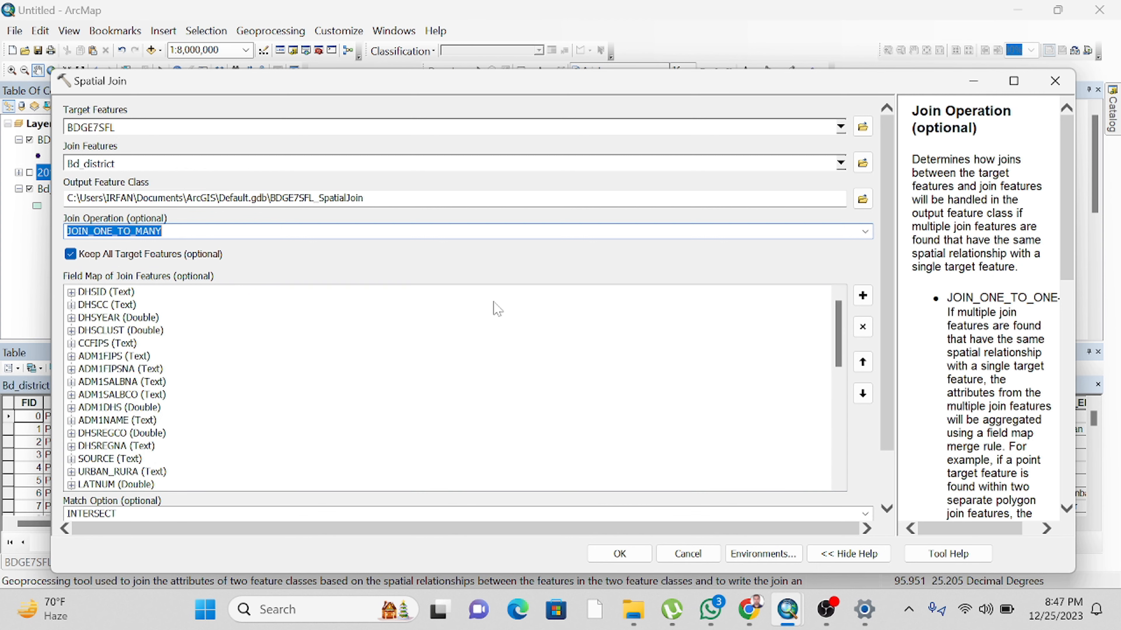
# Step: Save the join output as 2017_18_points_district_wise_final.shp in the 2017-18 folder and run the Spatial Join
pyautogui.click(863, 198)
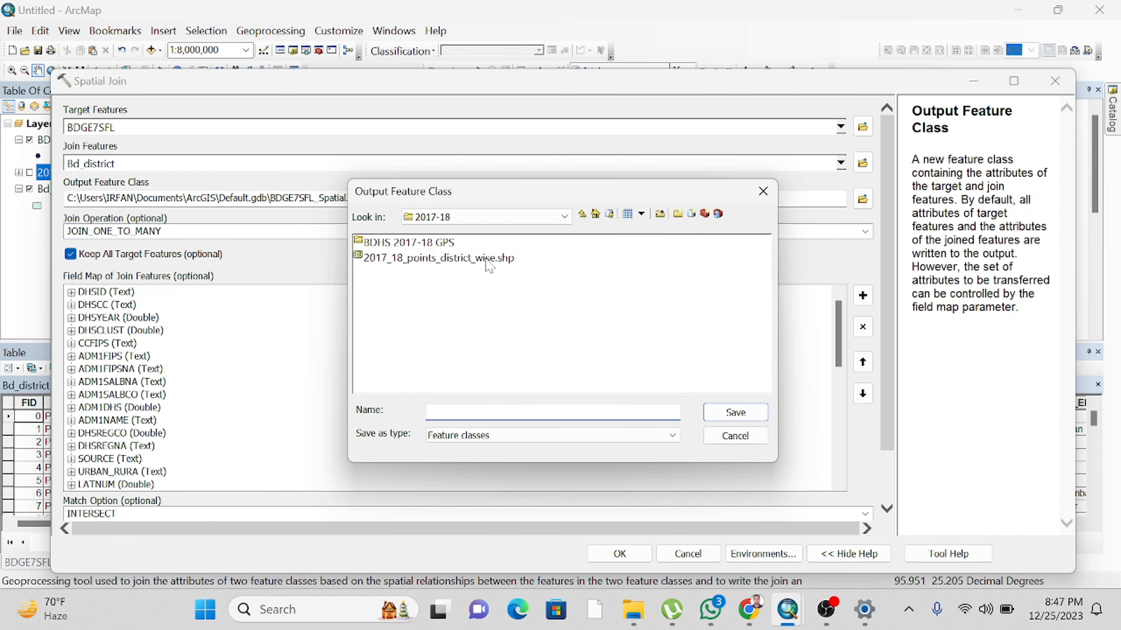
pyautogui.click(495, 262)
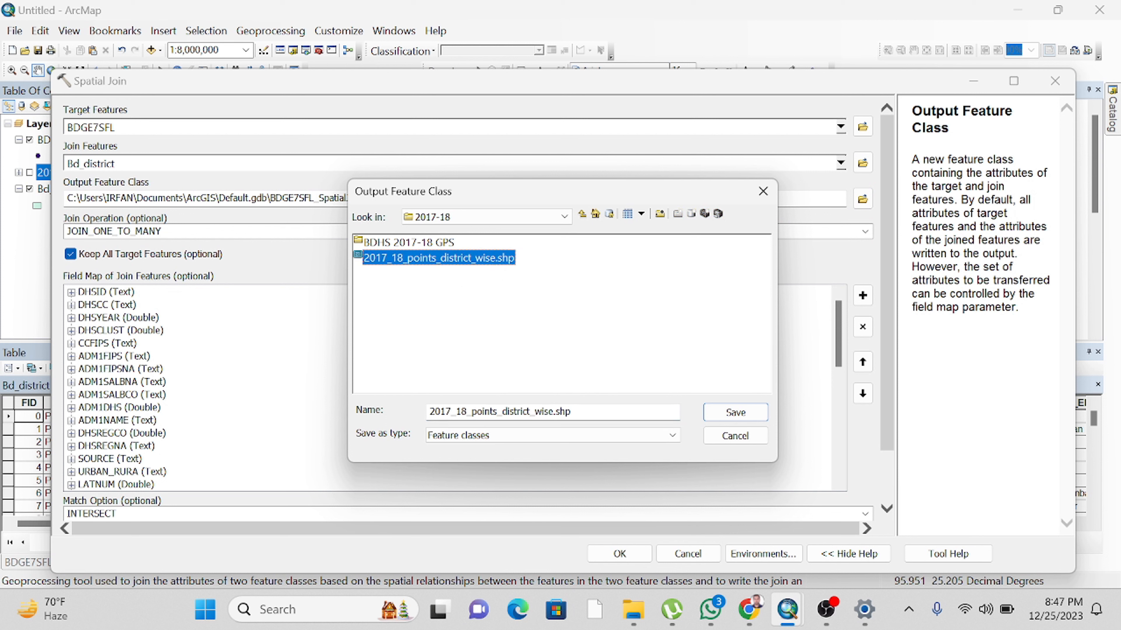
pyautogui.click(554, 411)
pyautogui.write('_final')
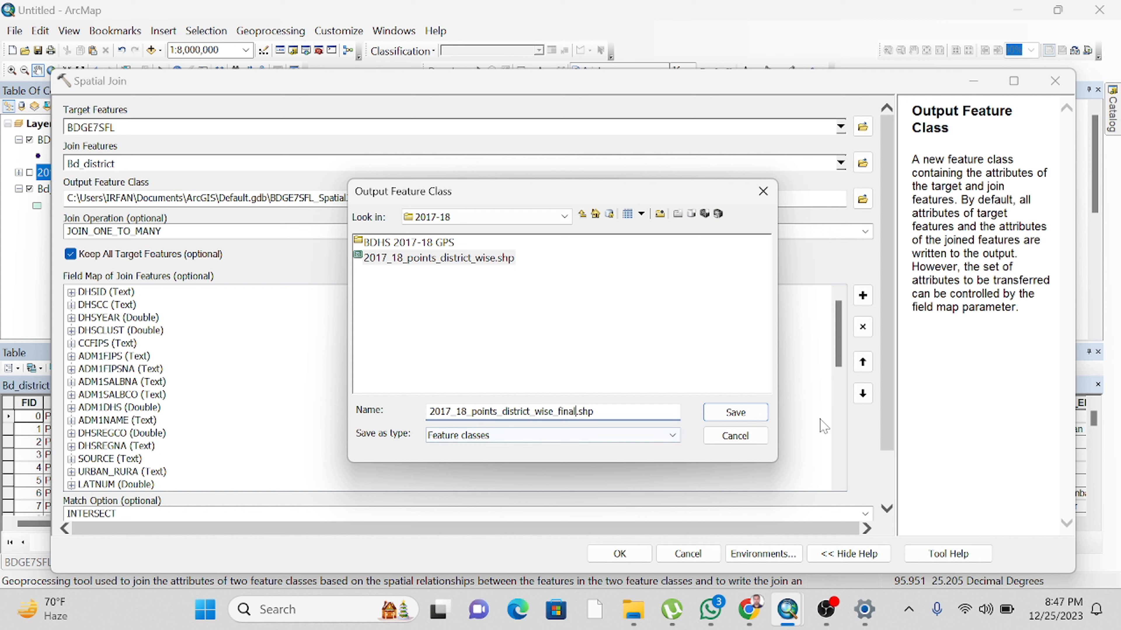
pyautogui.click(743, 413)
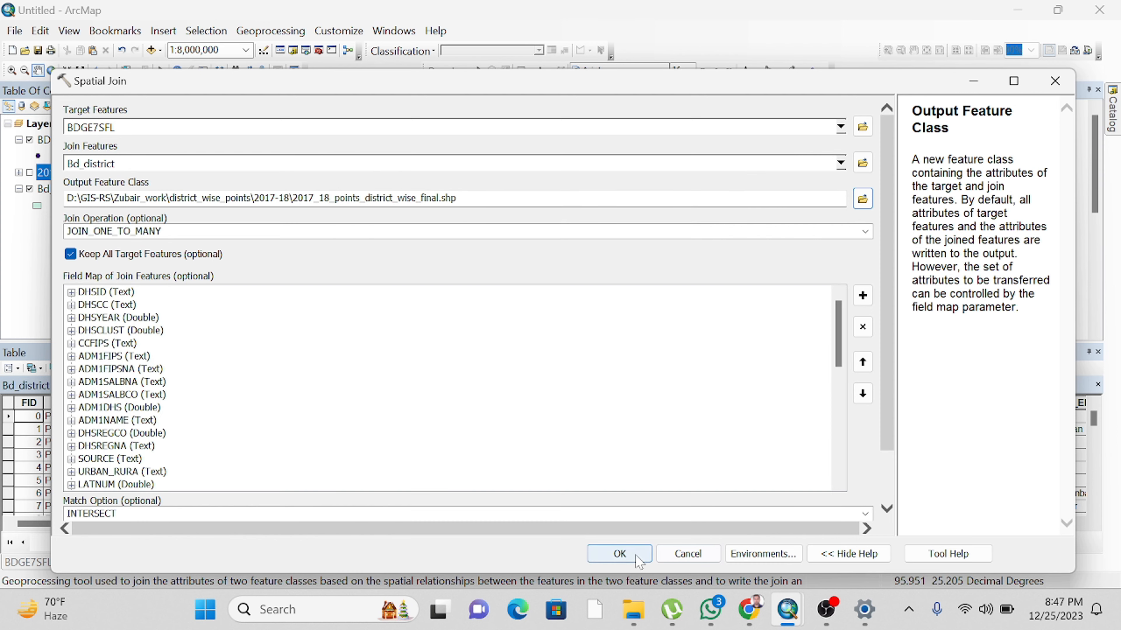
pyautogui.click(620, 557)
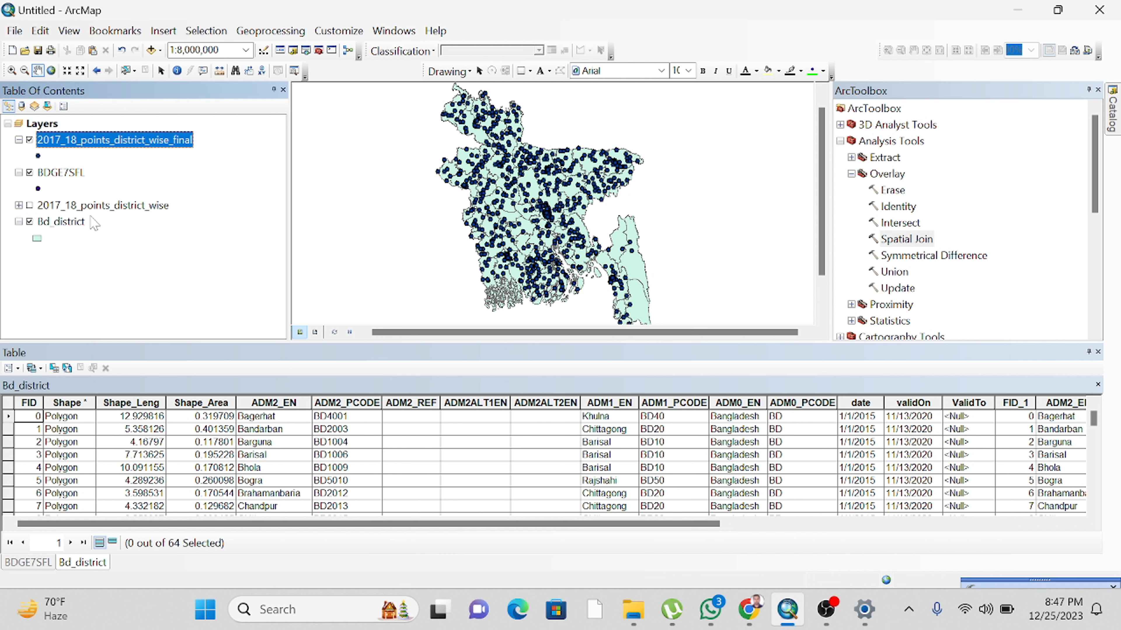
# Step: Open the attribute table of the 2017_18_points_district_wise_final layer and examine the joined district and slum population fields
pyautogui.rightClick(123, 141)
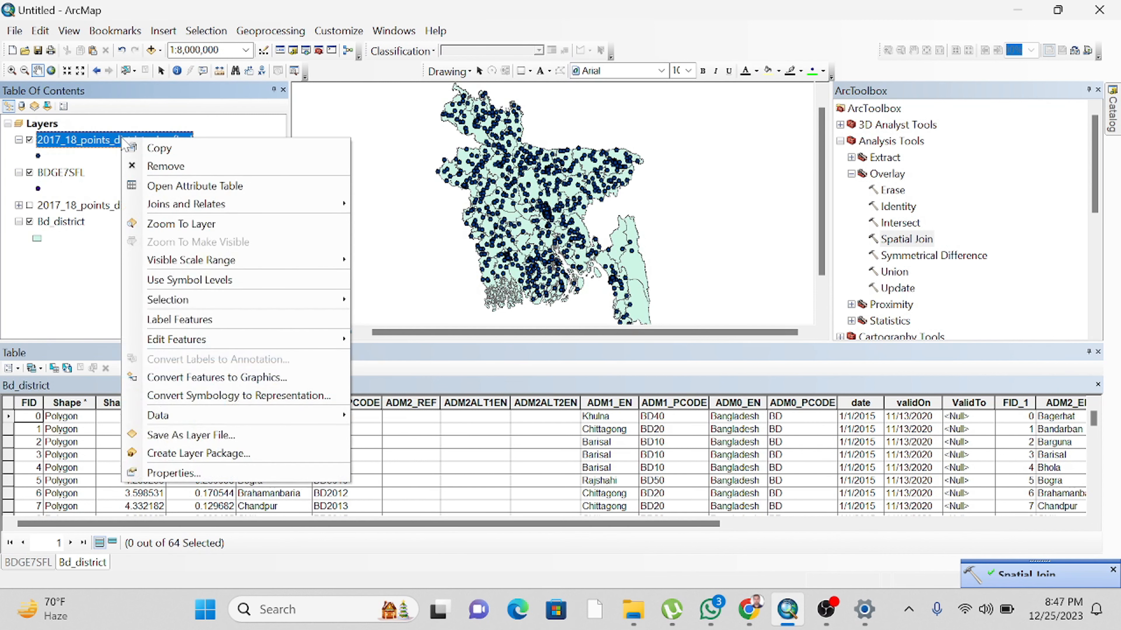
pyautogui.click(211, 186)
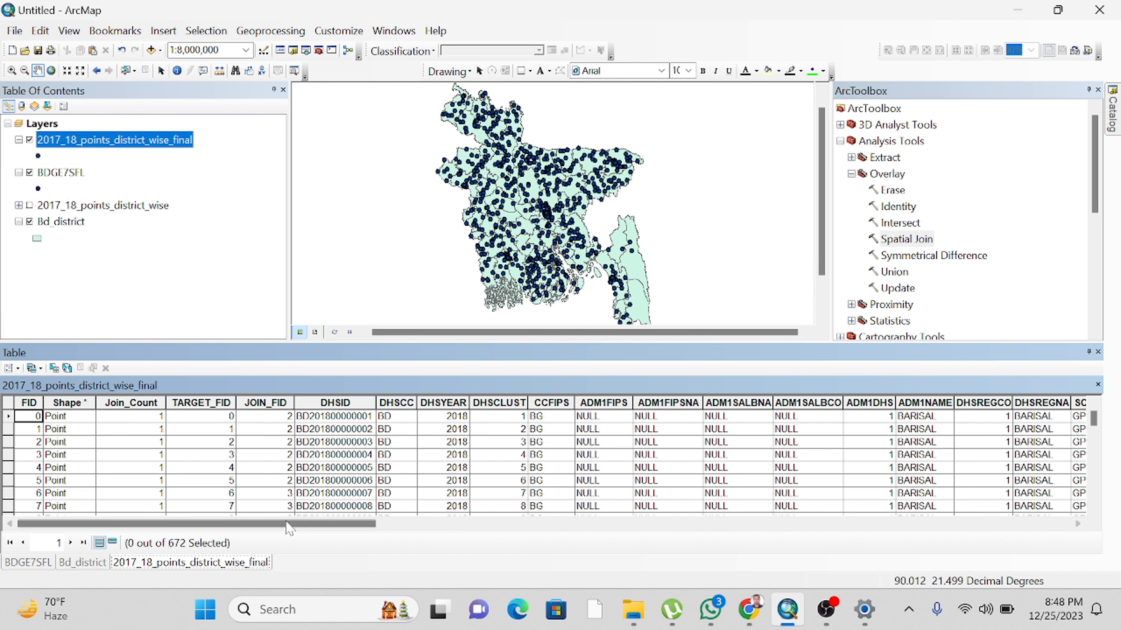
pyautogui.moveTo(359, 525); pyautogui.dragTo(1082, 614)
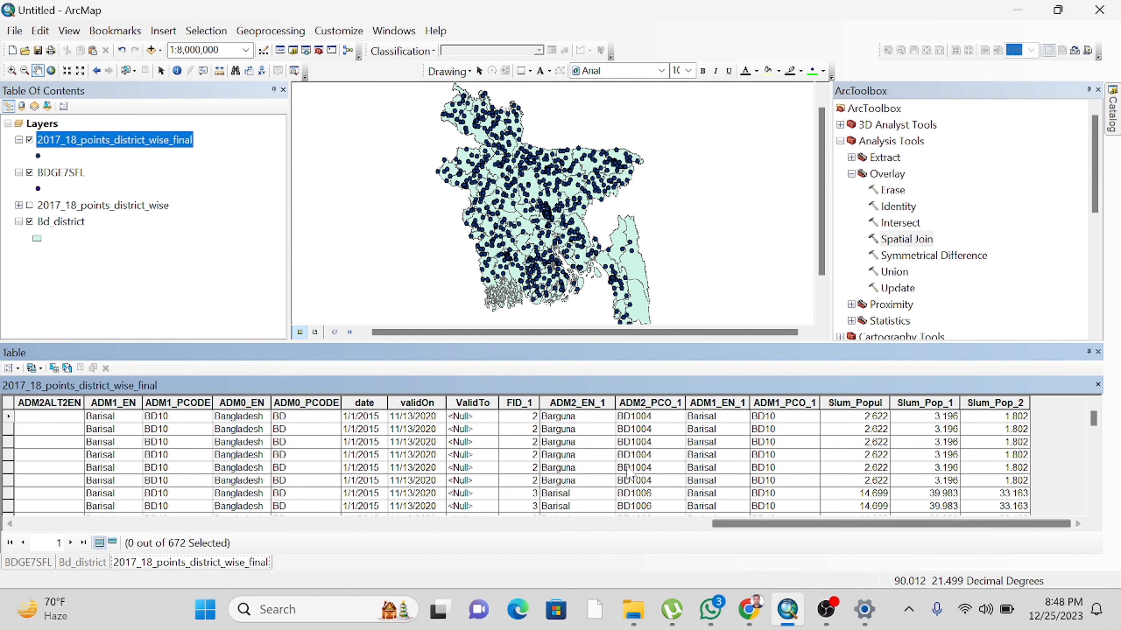
pyautogui.scroll(-2, 632, 470)
pyautogui.scroll(-1, 633, 470)
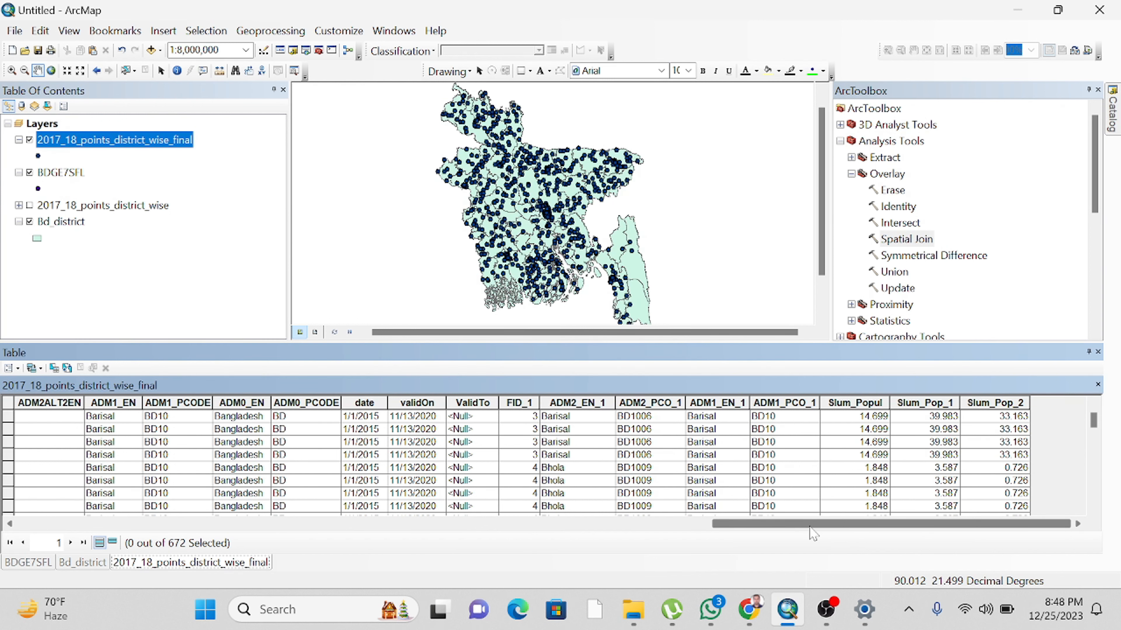
pyautogui.moveTo(812, 529); pyautogui.dragTo(778, 532)
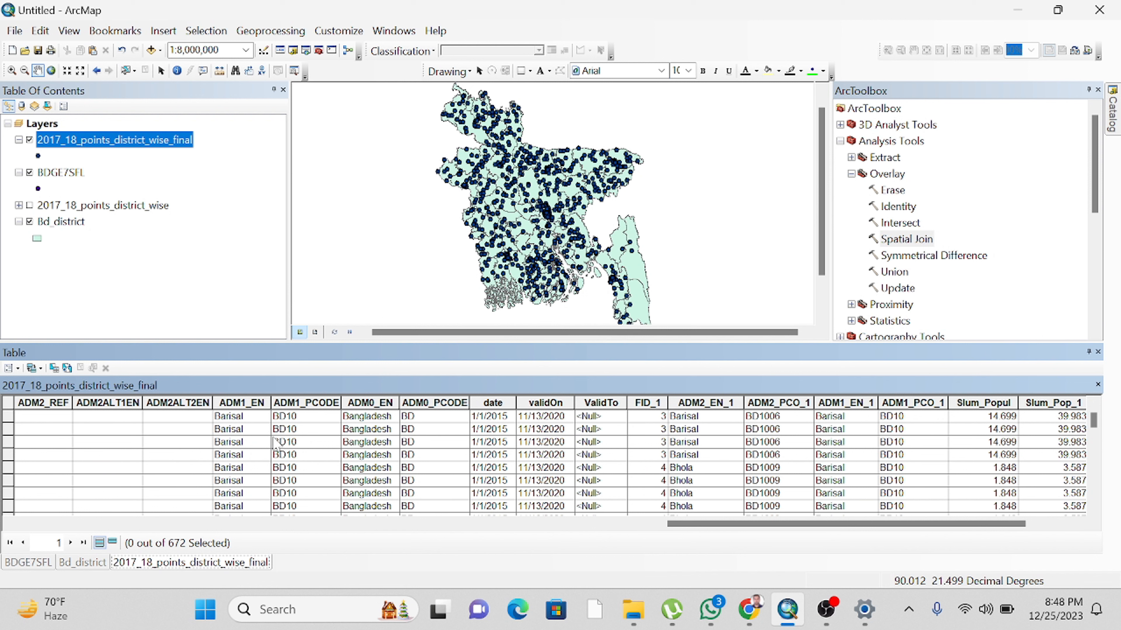
pyautogui.scroll(-11, 873, 457)
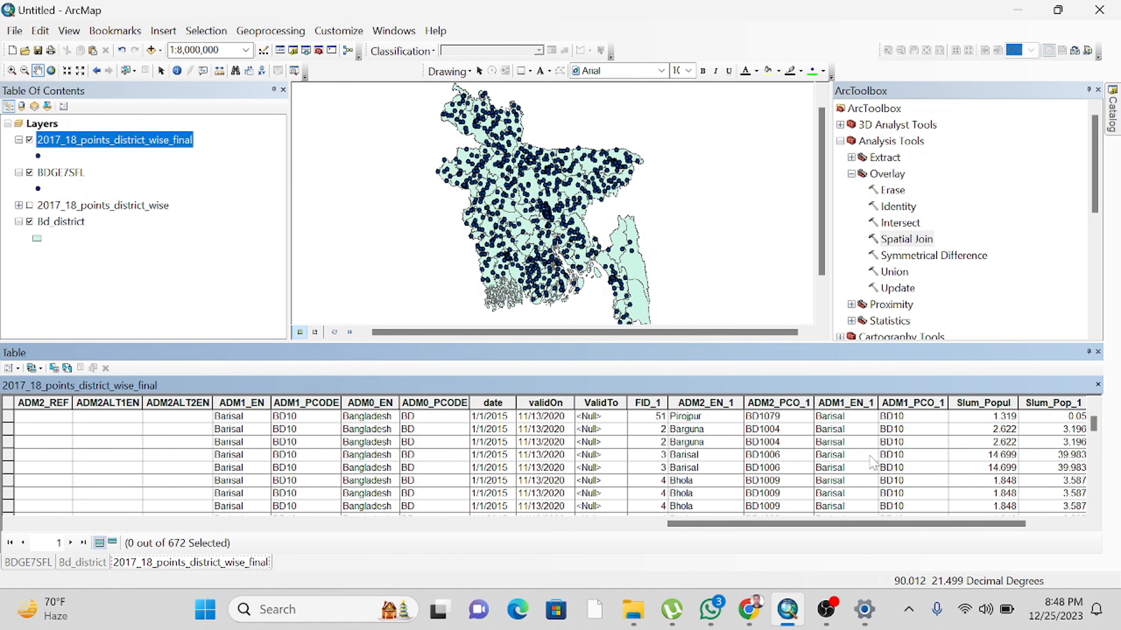
pyautogui.scroll(-5, 873, 464)
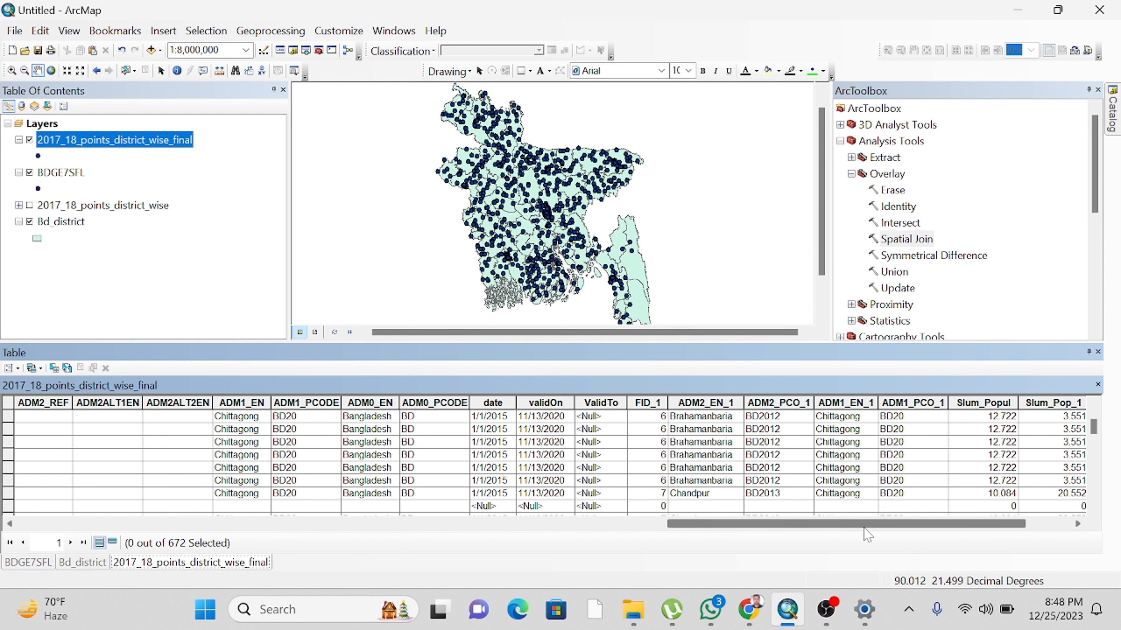
# Step: Examine the ADM2_EN district names assigned to the points through the records of the joined table
pyautogui.moveTo(859, 525); pyautogui.dragTo(807, 526)
pyautogui.moveTo(772, 529); pyautogui.dragTo(733, 530)
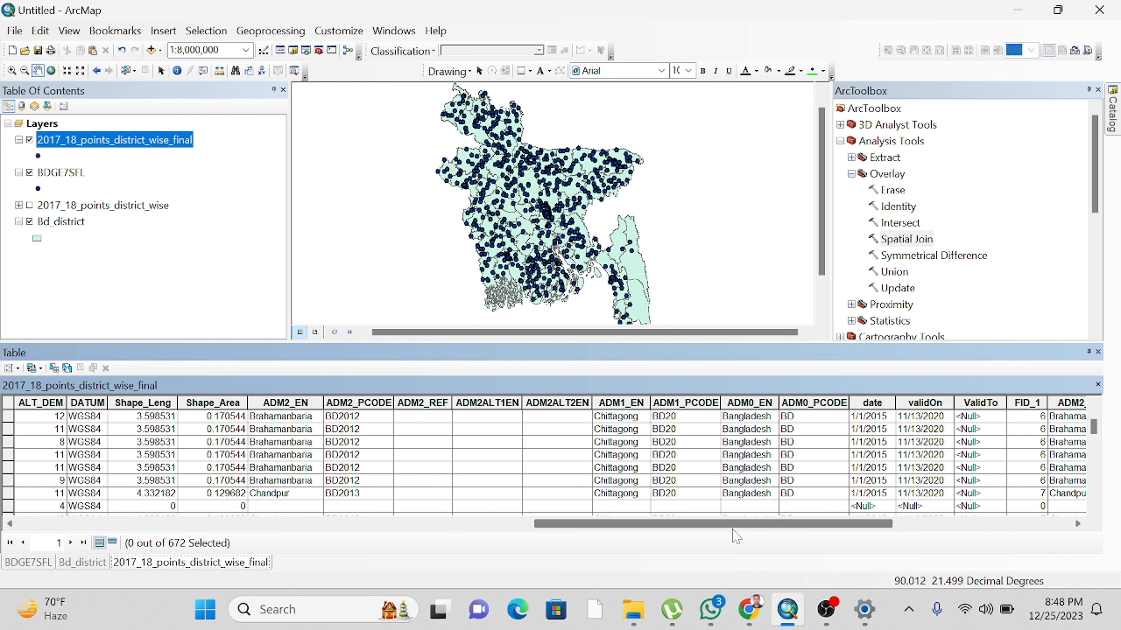
pyautogui.scroll(-3, 286, 461)
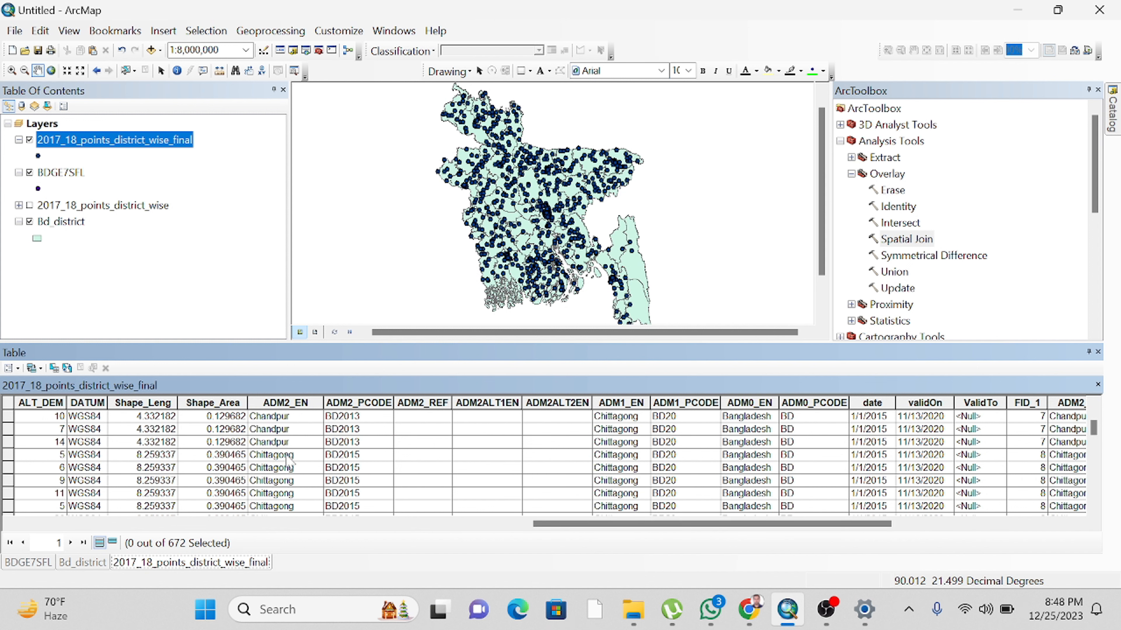
pyautogui.scroll(-9, 287, 461)
pyautogui.scroll(8, 290, 466)
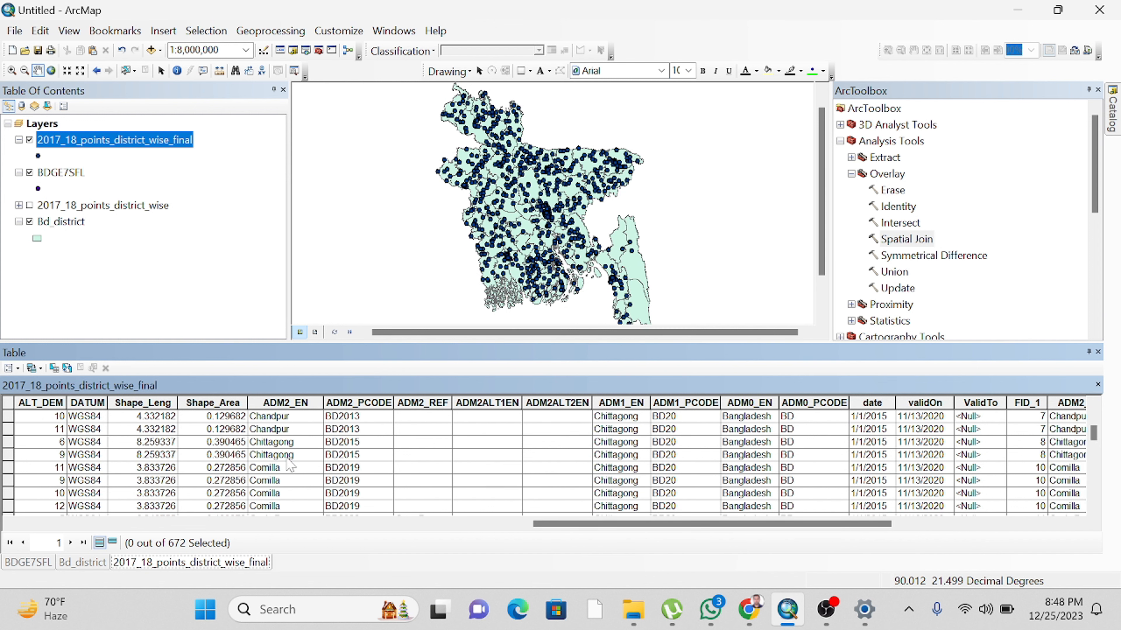
pyautogui.scroll(-10, 289, 466)
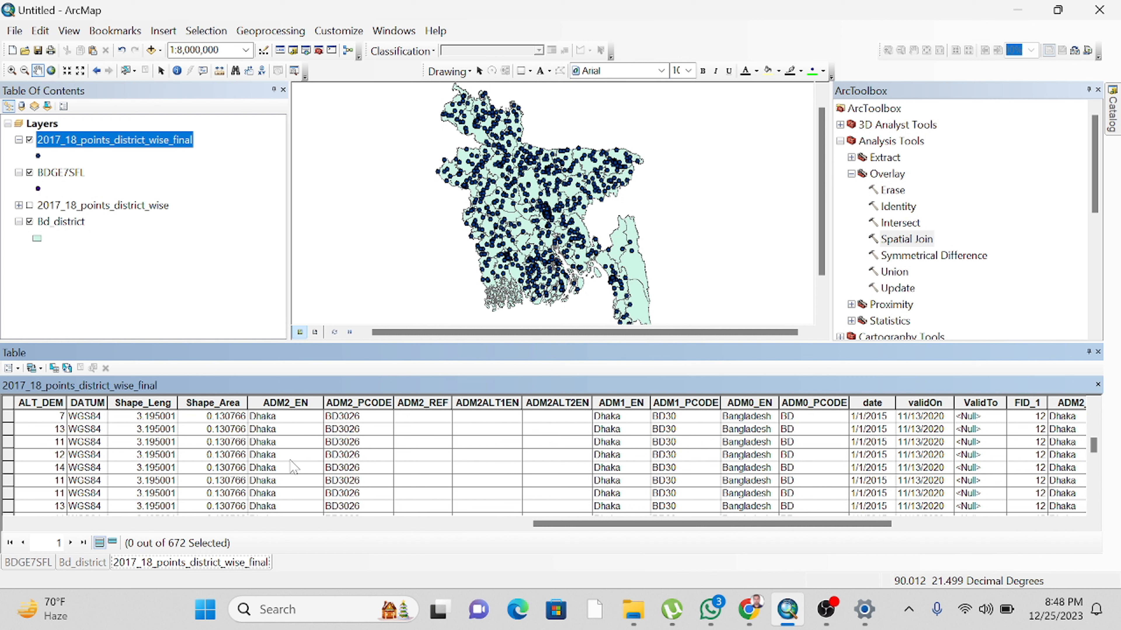
pyautogui.scroll(-12, 293, 466)
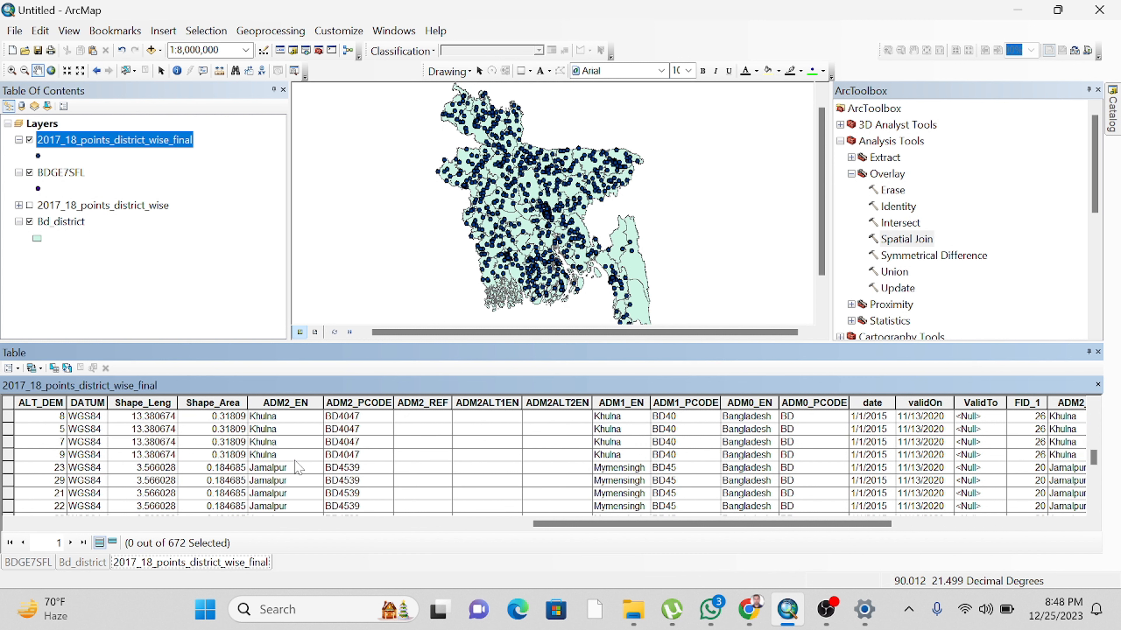
pyautogui.scroll(-3, 297, 467)
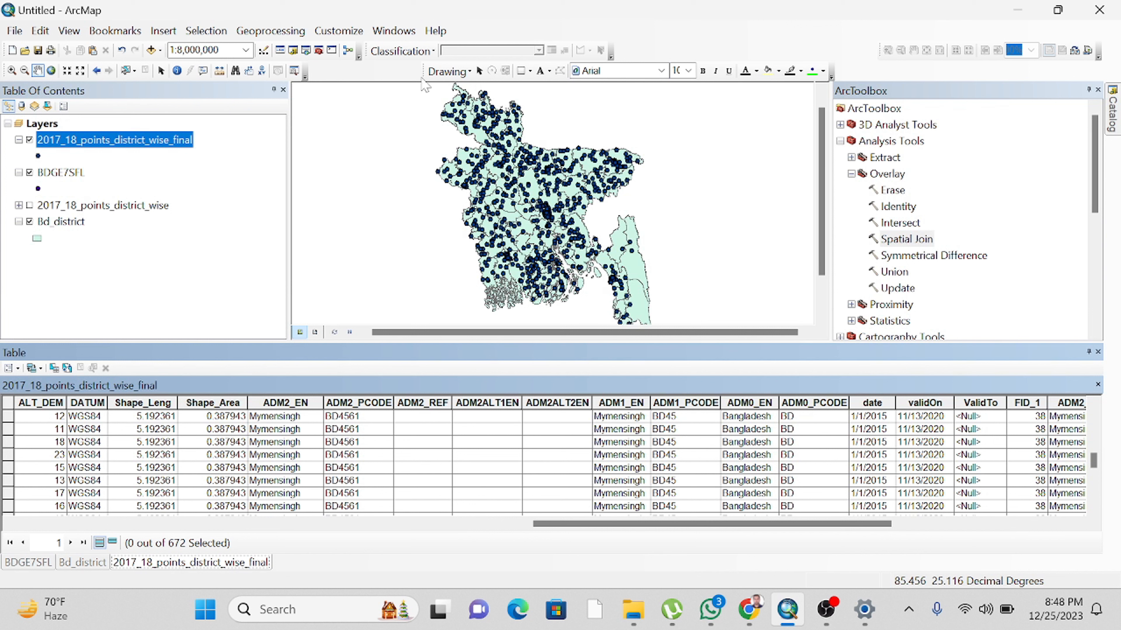
# Step: Set up the Table To Excel conversion tool with 2017_18_points_district_wise_final as the input table
pyautogui.click(394, 31)
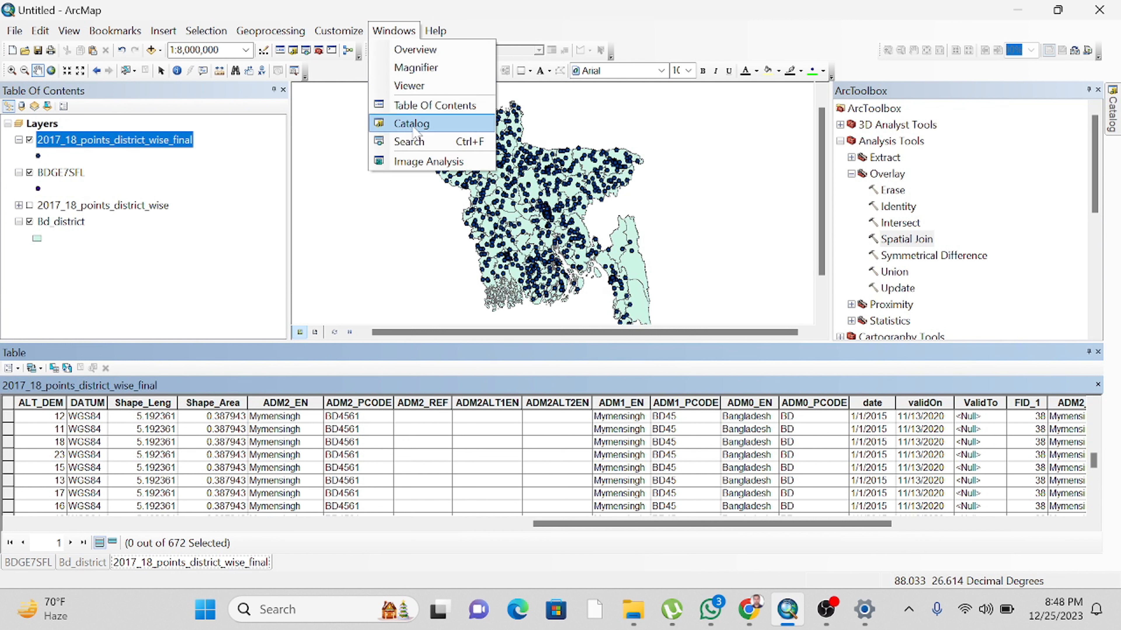
pyautogui.click(410, 141)
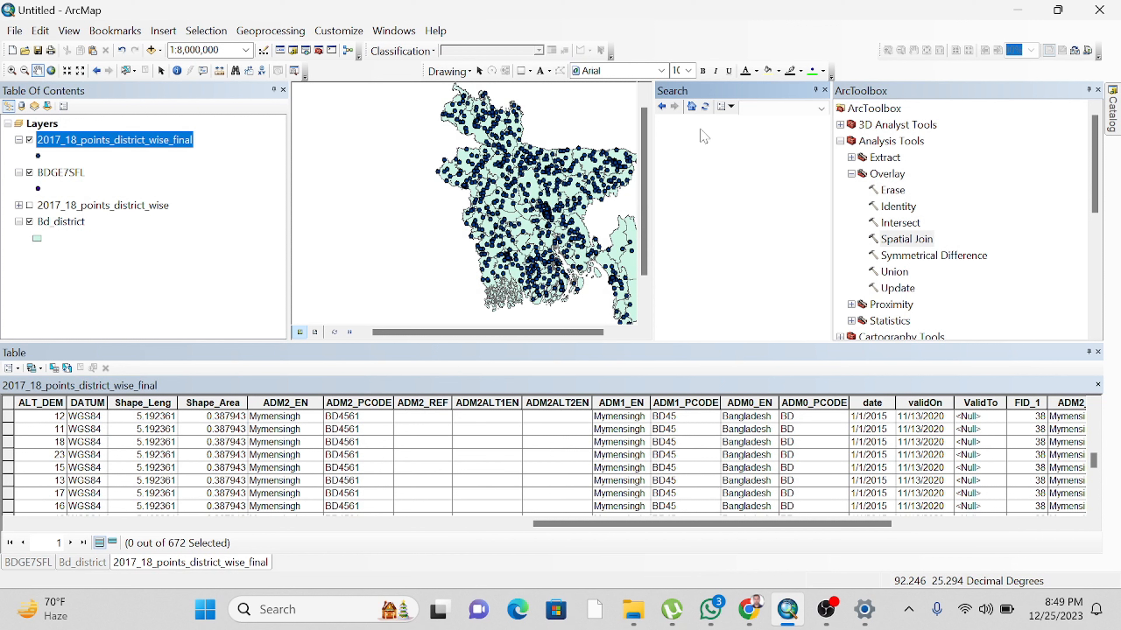
pyautogui.click(839, 141)
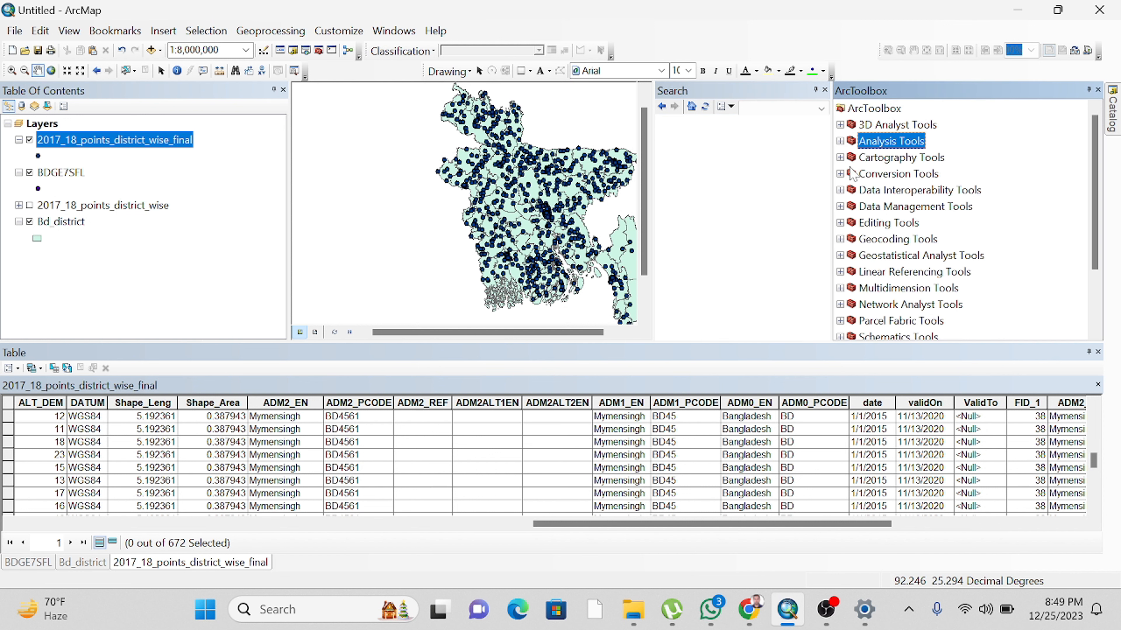
pyautogui.click(840, 173)
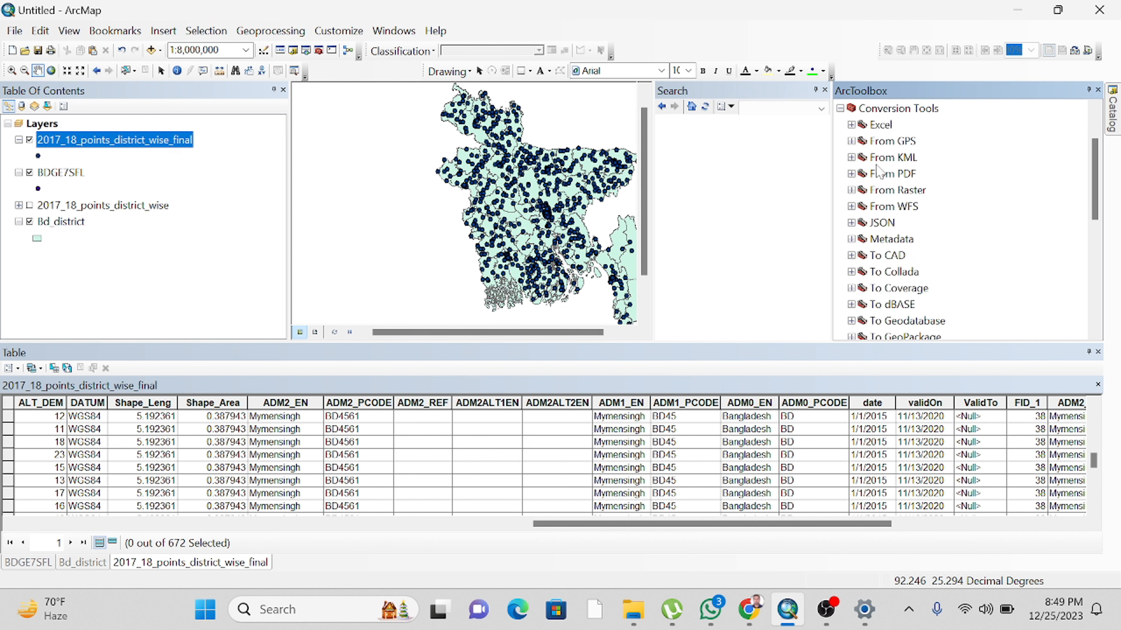
pyautogui.click(851, 125)
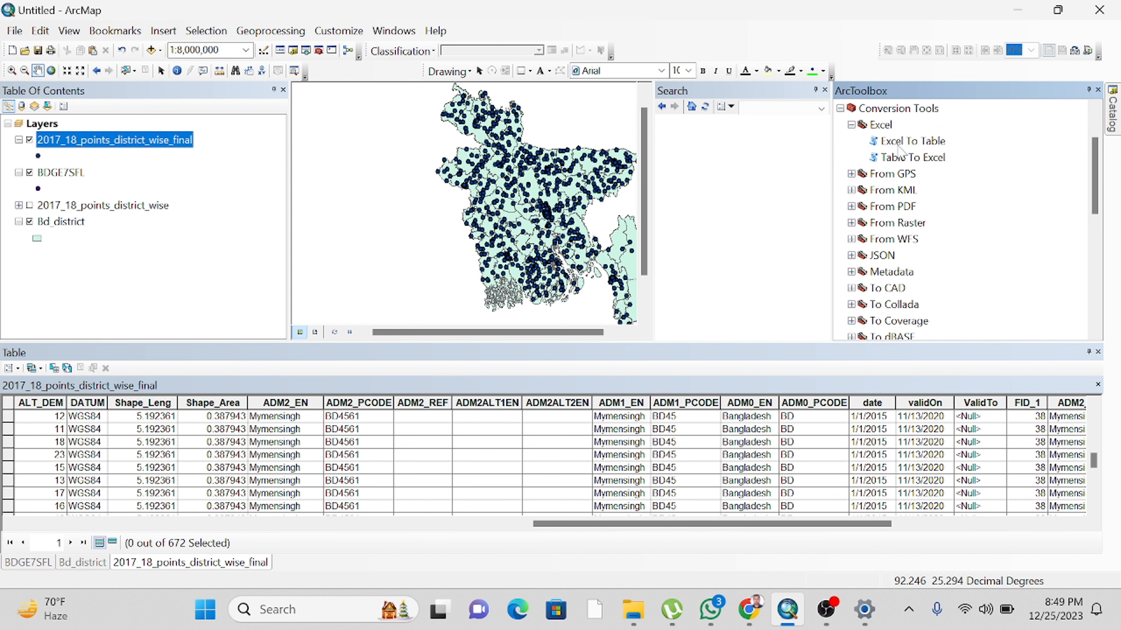
pyautogui.click(905, 159)
pyautogui.doubleClick(905, 158)
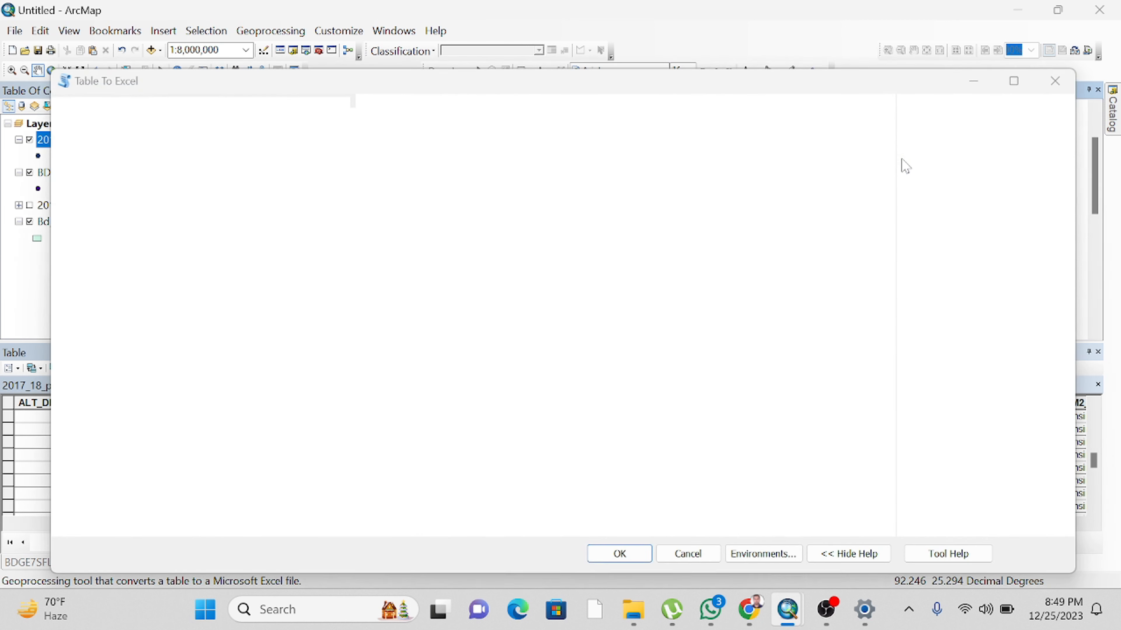
pyautogui.click(841, 127)
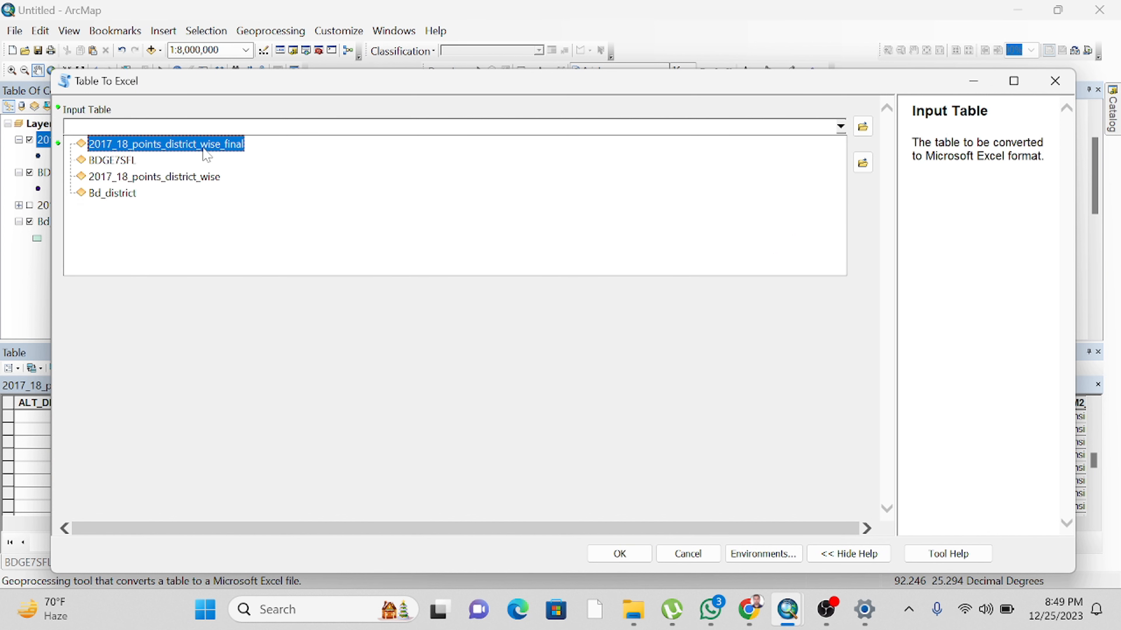
pyautogui.click(225, 144)
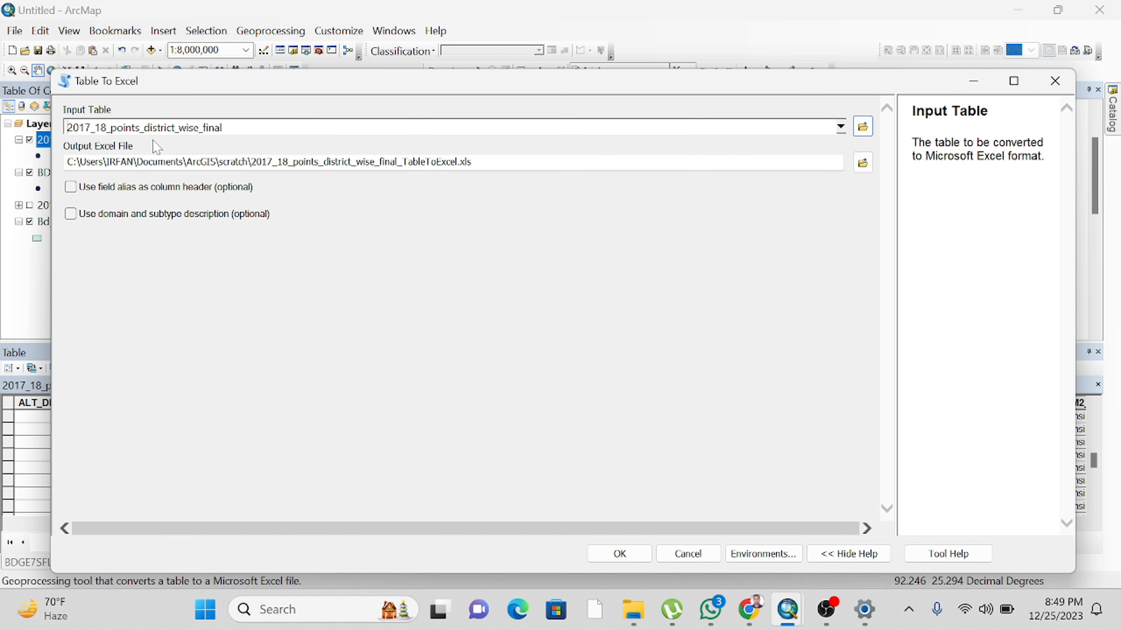
# Step: Set the output Excel file to 2017_18_points_district_wise.xls in the 2017-18 folder and run the conversion
pyautogui.click(863, 163)
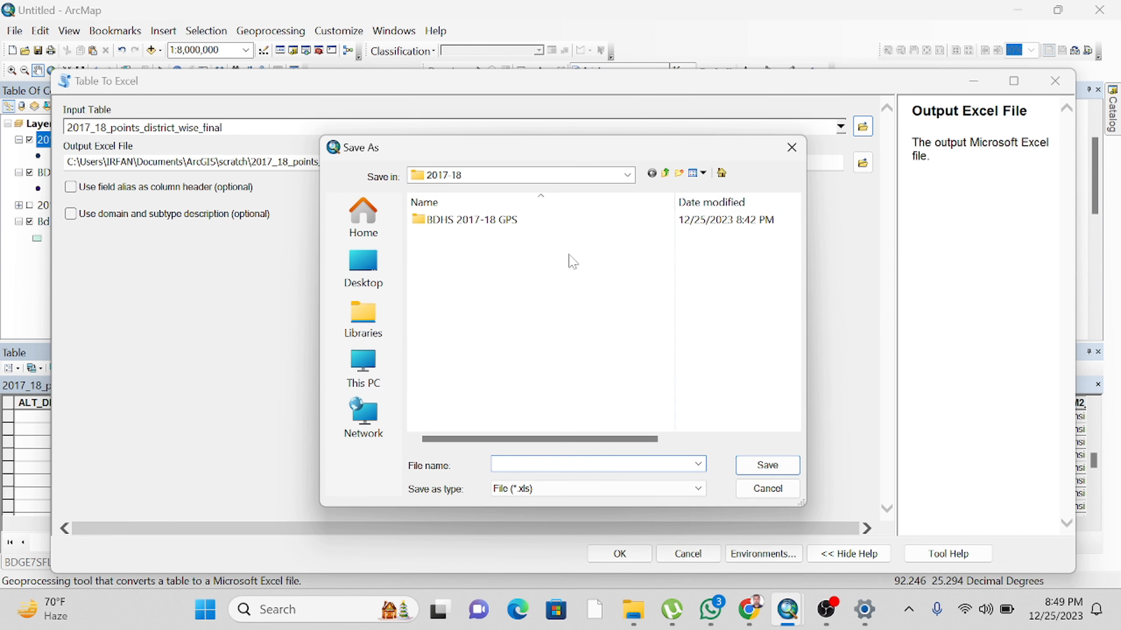
pyautogui.doubleClick(501, 220)
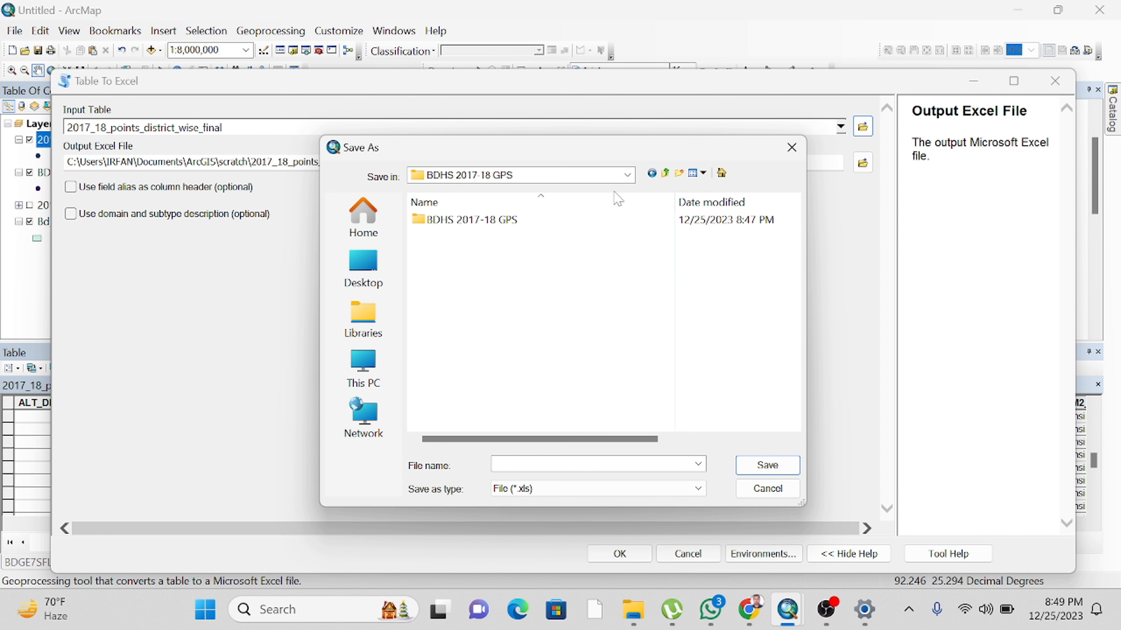
pyautogui.click(665, 173)
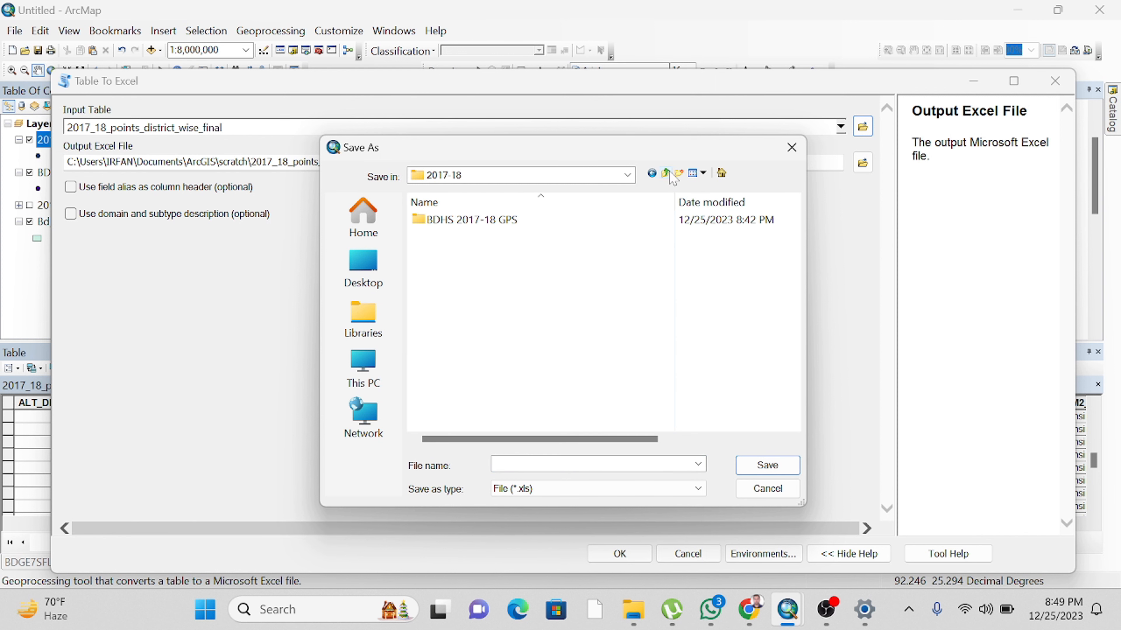
pyautogui.click(569, 464)
pyautogui.write('2017_')
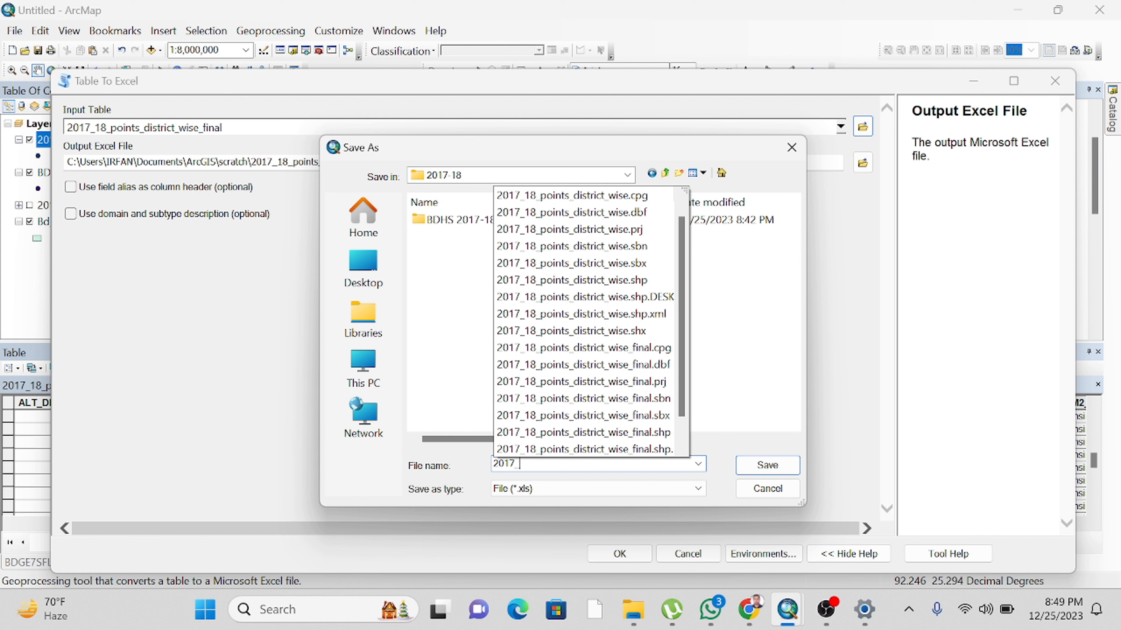
pyautogui.write('2')
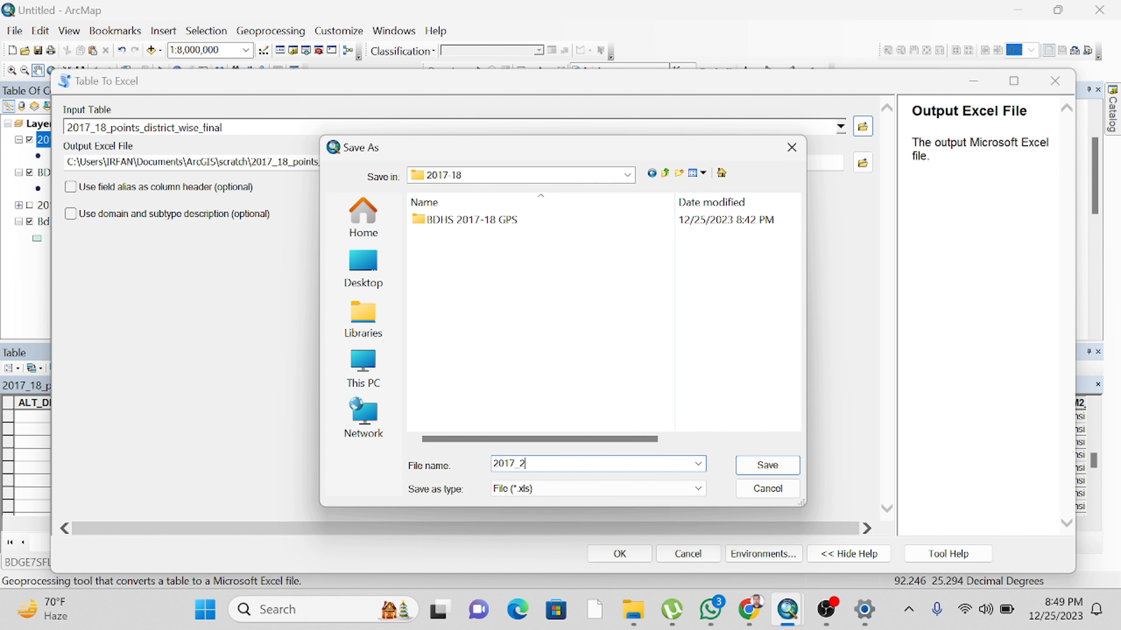
pyautogui.press('BackSpace')
pyautogui.press('BackSpace')
pyautogui.write('18_points_district_wise')
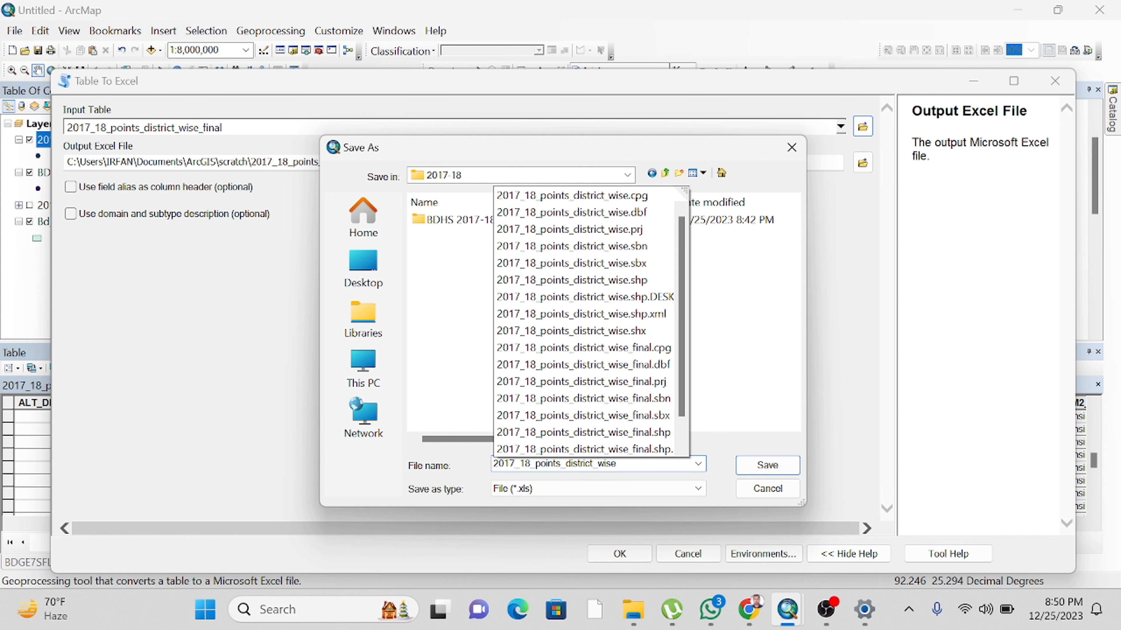
pyautogui.click(767, 465)
pyautogui.click(768, 465)
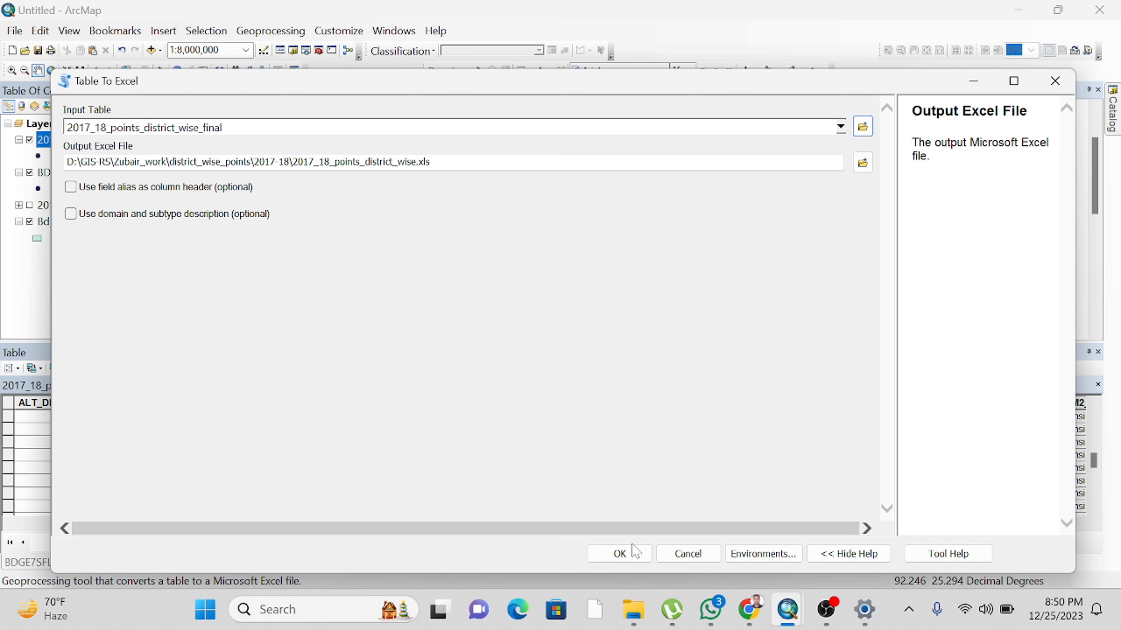
pyautogui.click(631, 553)
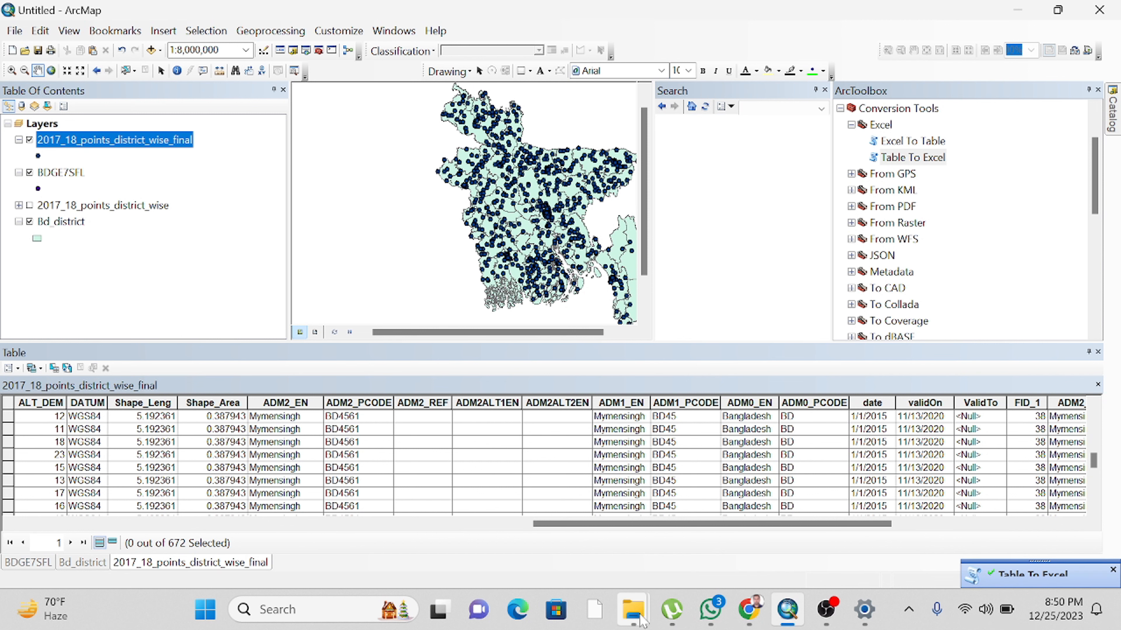
# Step: Switch to File Explorer and open 2017_18_points_district_wise.xls from the 2017-18 folder in a maximized Excel window
pyautogui.moveTo(635, 616)
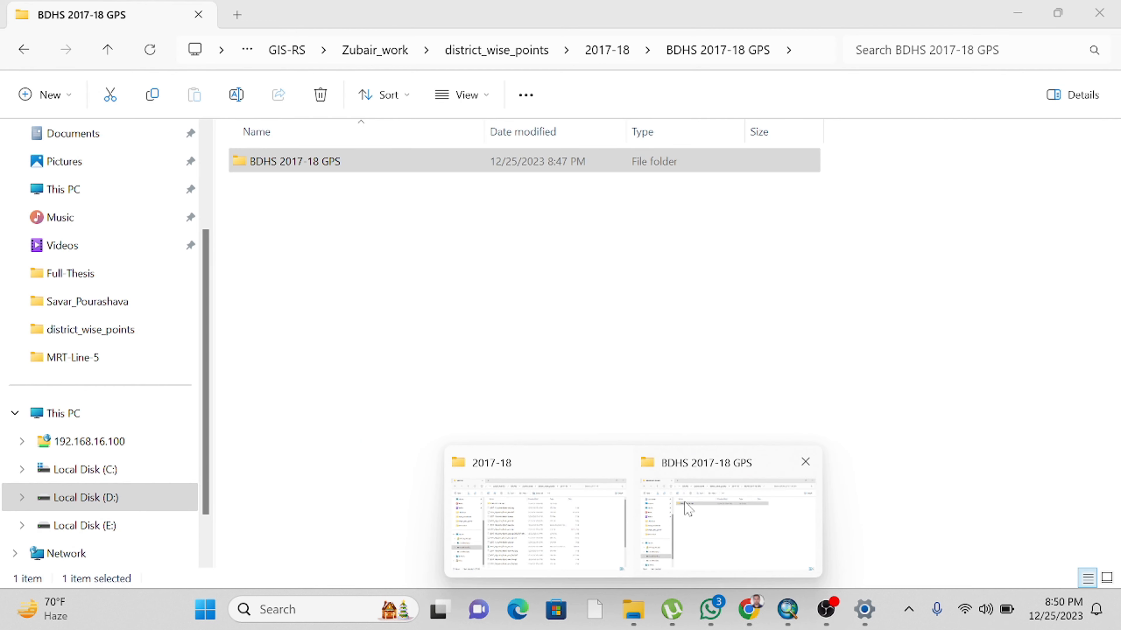
pyautogui.click(688, 507)
pyautogui.click(612, 53)
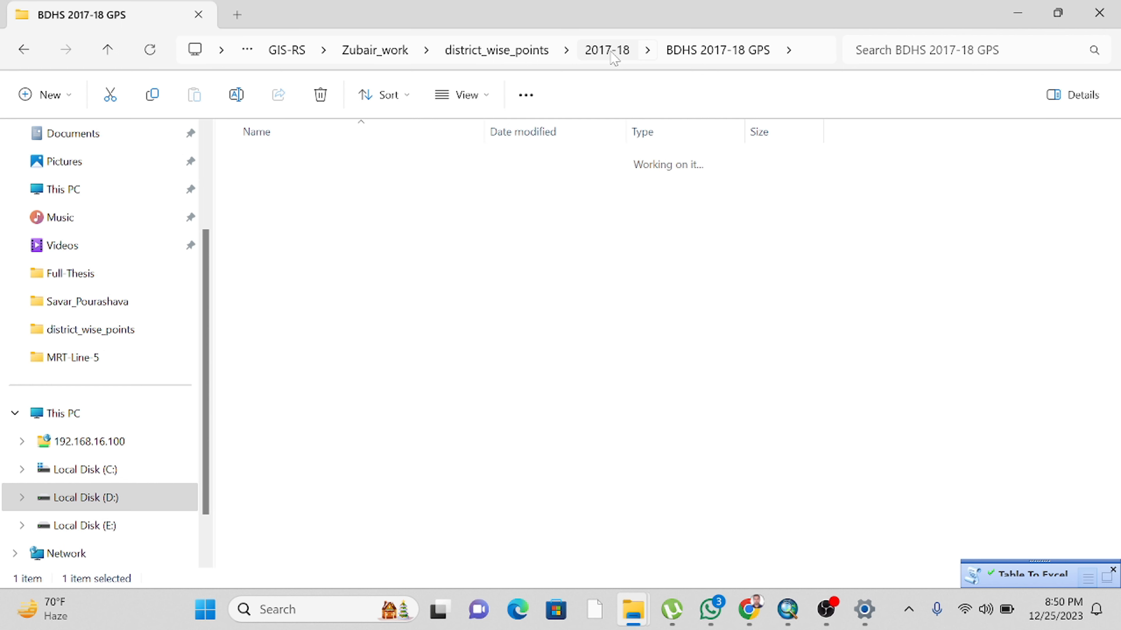
pyautogui.scroll(-2, 412, 386)
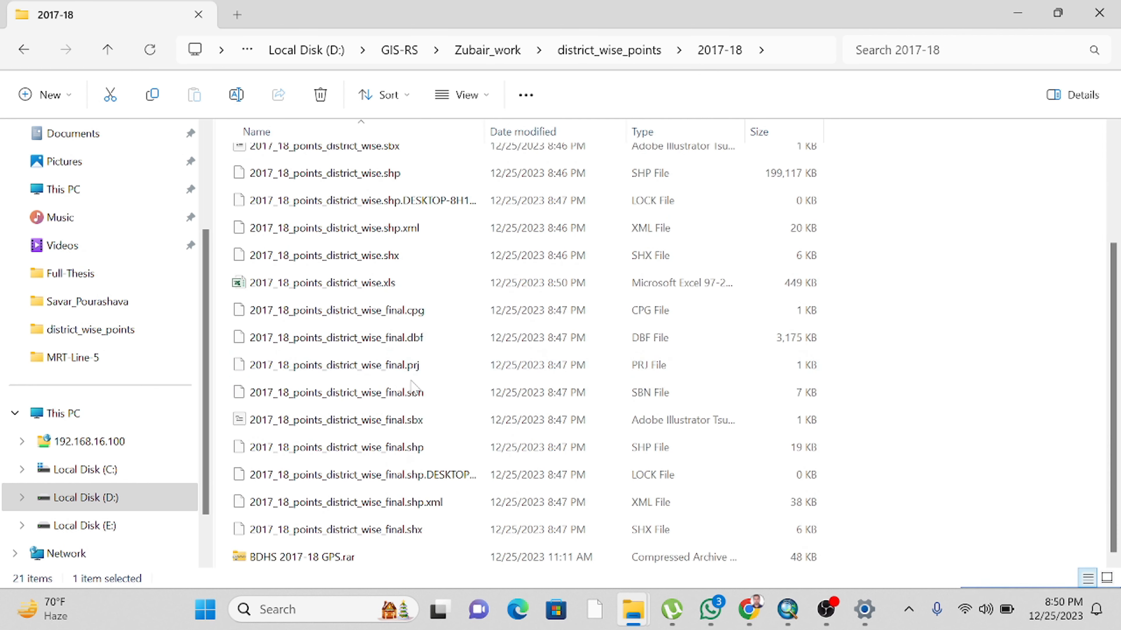
pyautogui.doubleClick(354, 286)
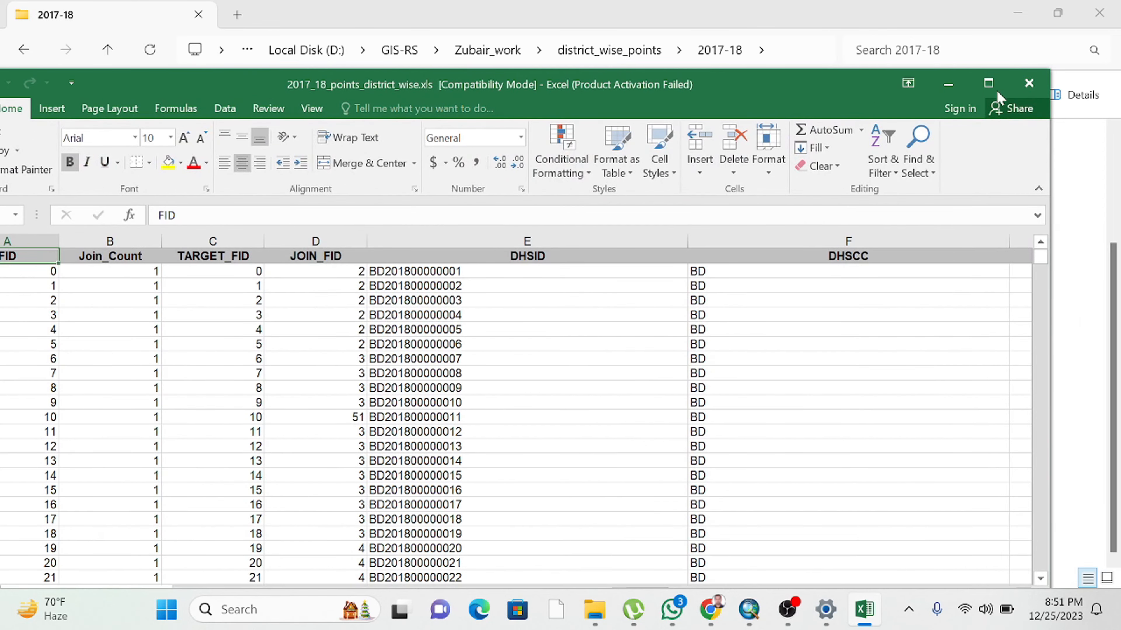
pyautogui.click(989, 84)
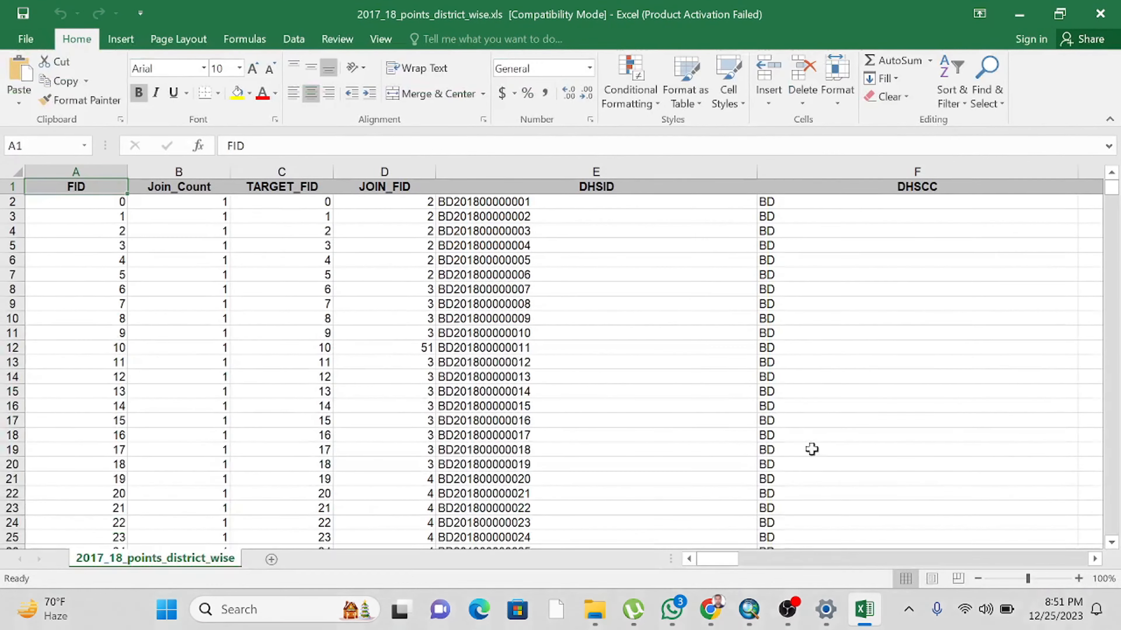
# Step: Examine the district names assigned to the points in the ADM2_EN column of the exported worksheet
pyautogui.moveTo(729, 563); pyautogui.dragTo(920, 568)
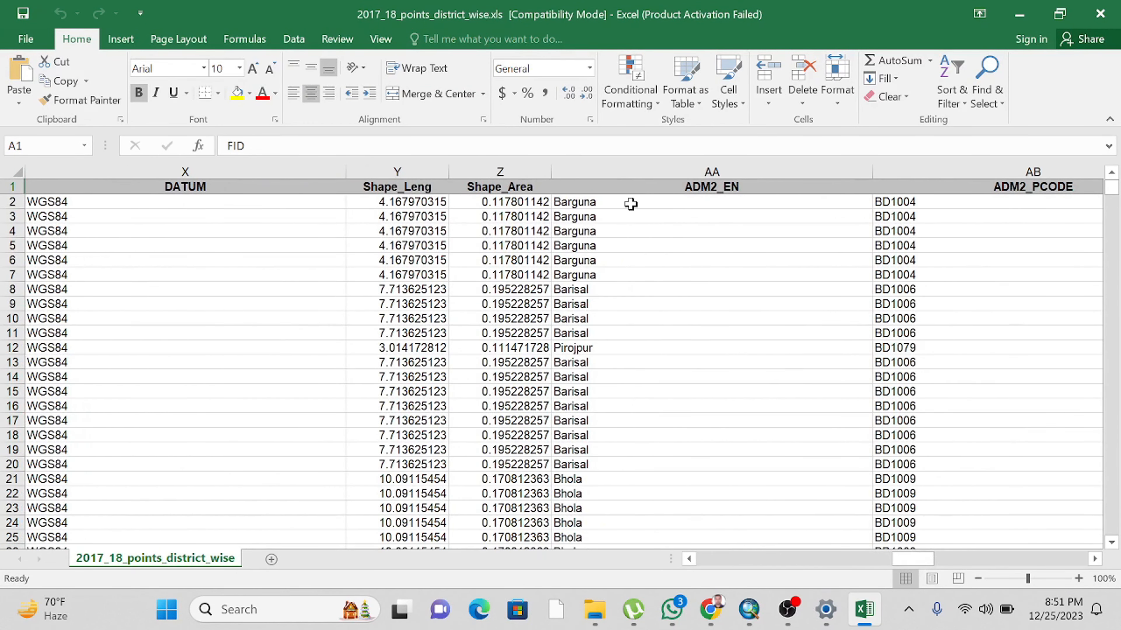
pyautogui.click(629, 202)
pyautogui.click(627, 231)
pyautogui.click(625, 274)
pyautogui.click(625, 319)
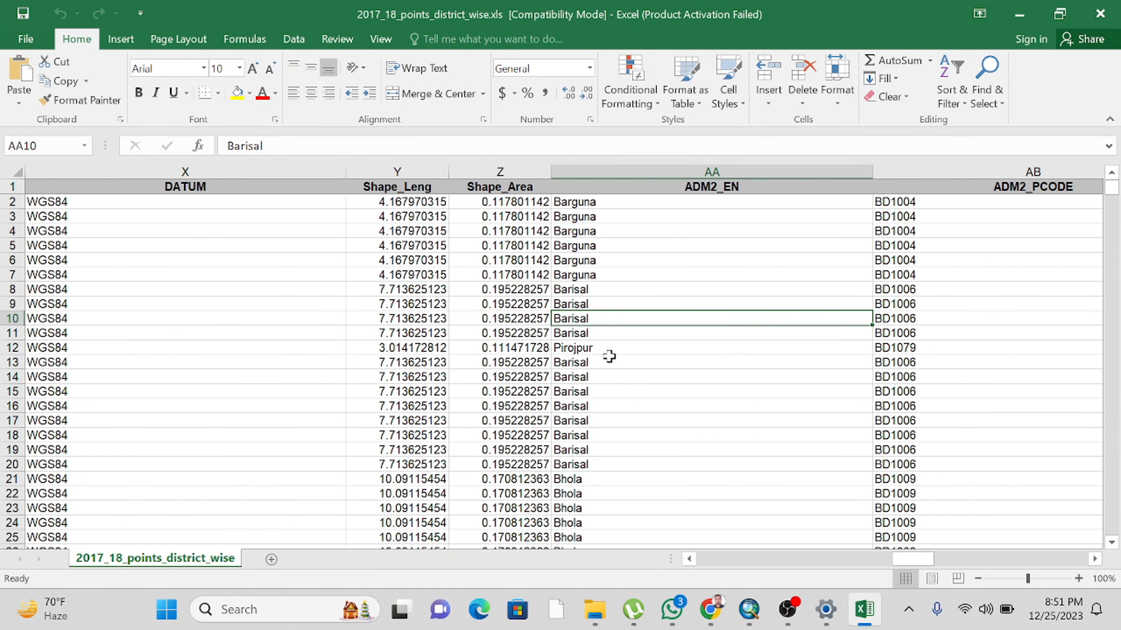
pyautogui.click(618, 348)
pyautogui.click(620, 376)
pyautogui.moveTo(920, 565)
pyautogui.mouseDown()
pyautogui.moveTo(702, 576)
pyautogui.moveTo(905, 578)
pyautogui.mouseUp()
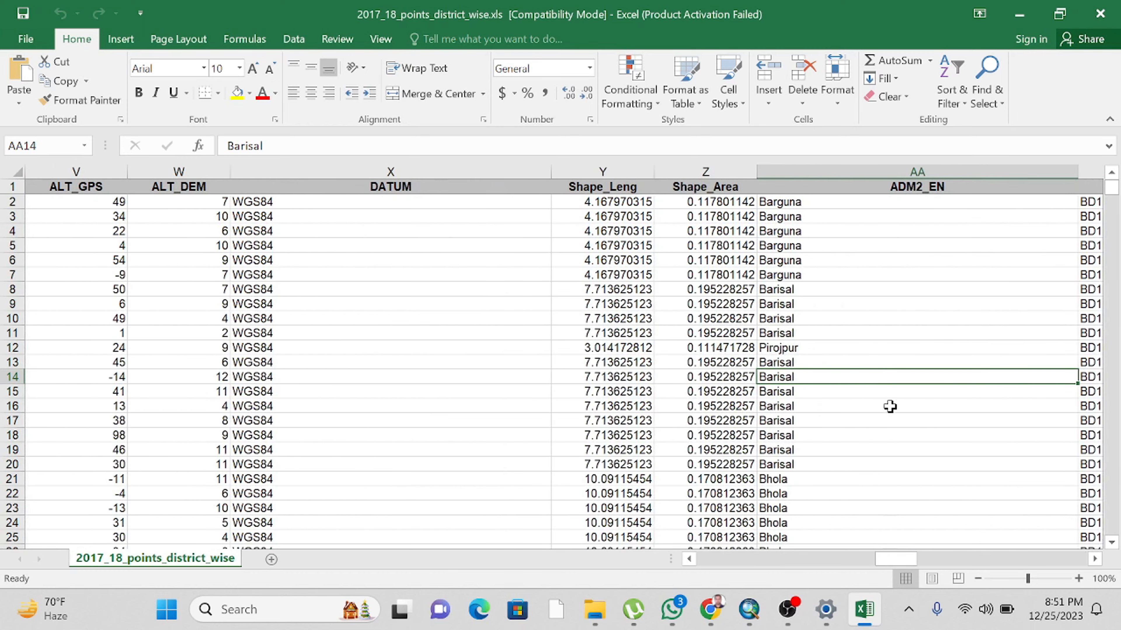
pyautogui.scroll(-10, 891, 416)
pyautogui.scroll(-13, 891, 415)
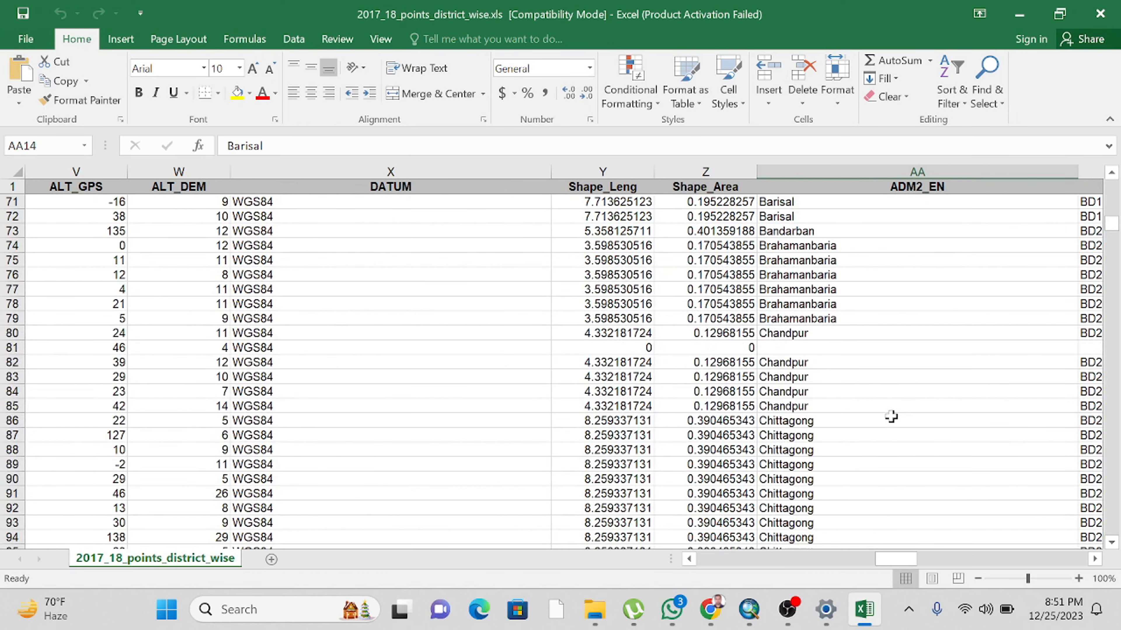
pyautogui.scroll(-20, 891, 416)
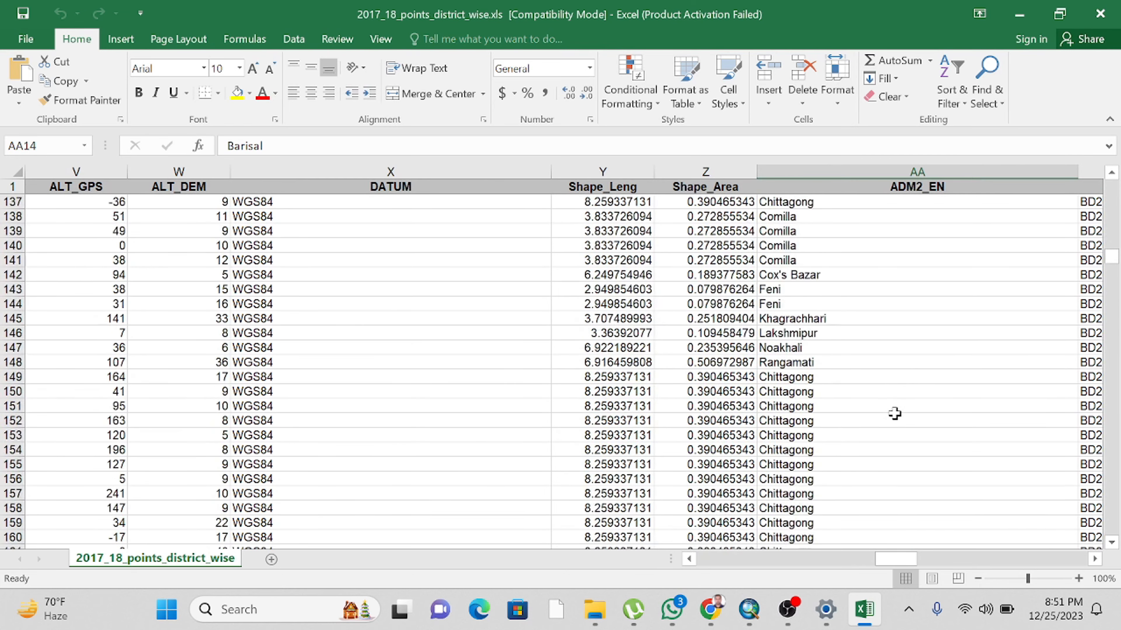
pyautogui.scroll(-9, 894, 413)
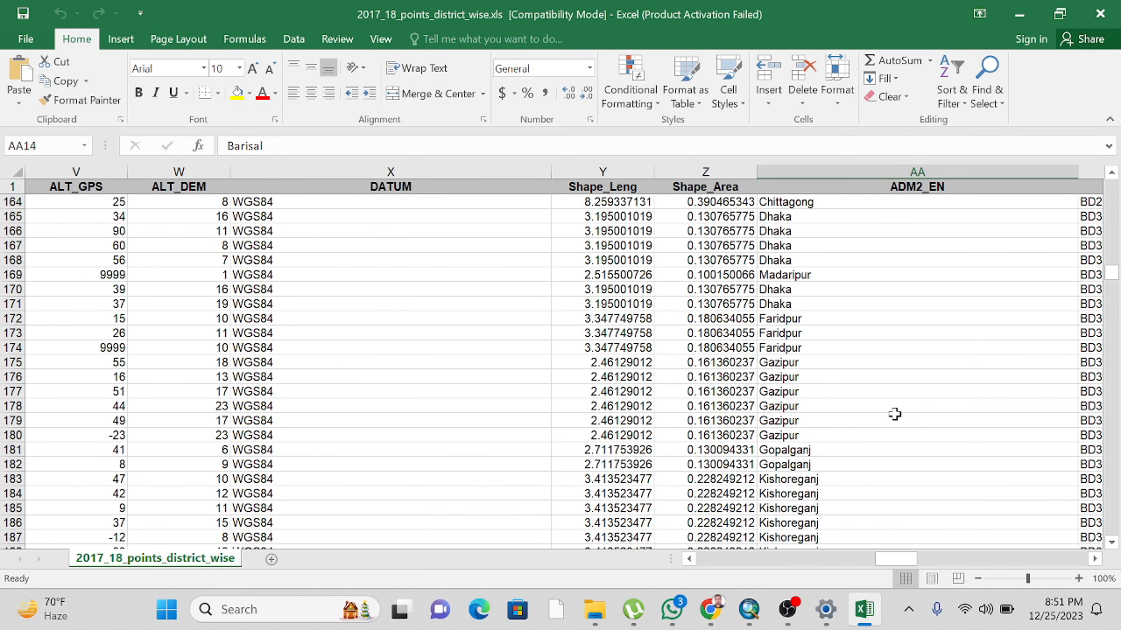